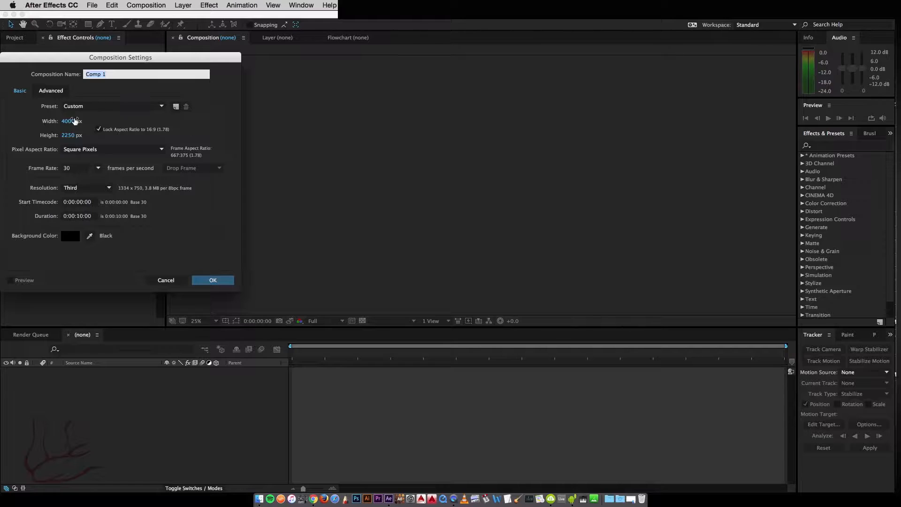
Step: Create a composition named KTM Video reel at 4000 x 2250 px, square pixels, 30 fps, with a 5-second duration
{"action": "key", "text": "BackSpace"}
{"action": "left_click", "coordinate": [106, 149]}
{"action": "left_click", "coordinate": [201, 134]}
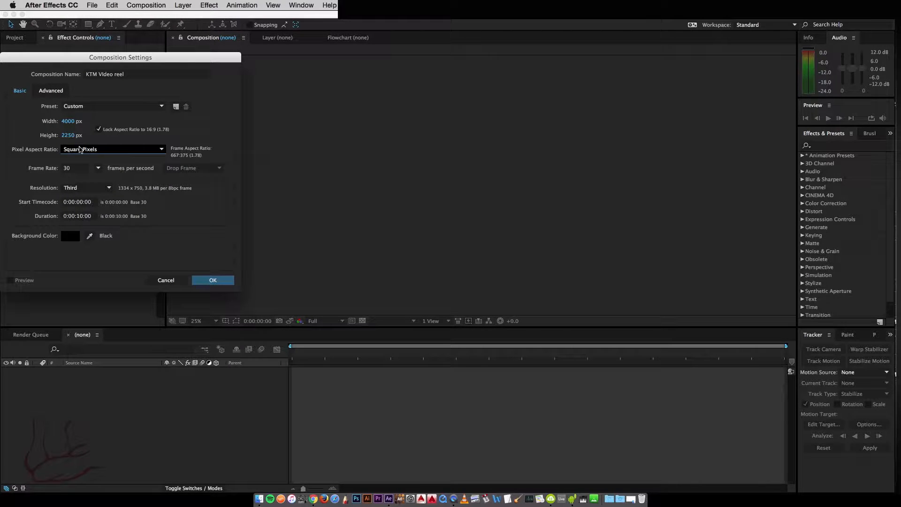
{"action": "left_click", "coordinate": [82, 217]}
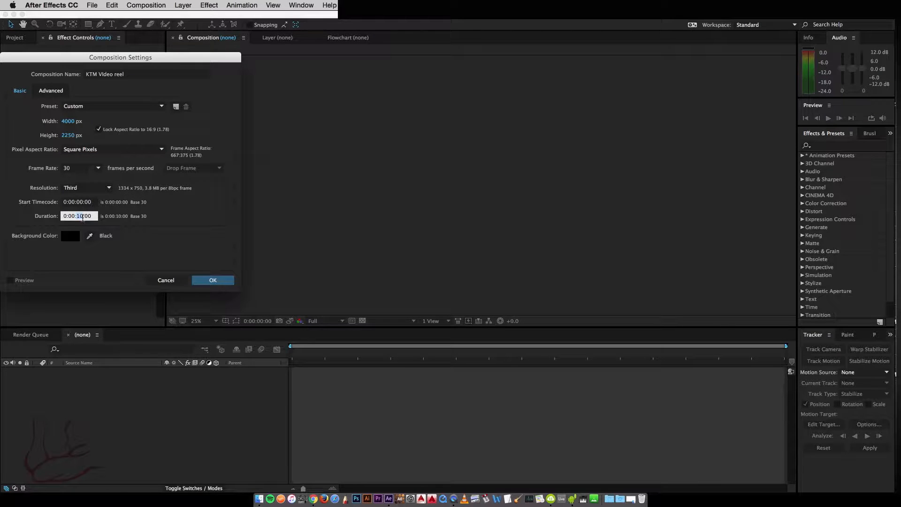
{"action": "type", "text": "5"}
{"action": "key", "text": "Return"}
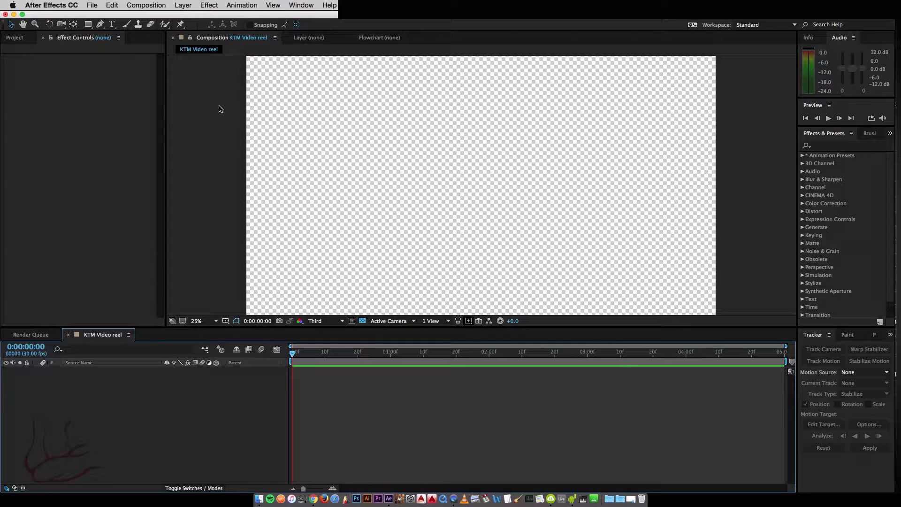
Step: Import the test24fps frames from the Demo Plain folder into the project as a JPEG sequence
{"action": "key", "text": "super+0"}
{"action": "right_click", "coordinate": [87, 237]}
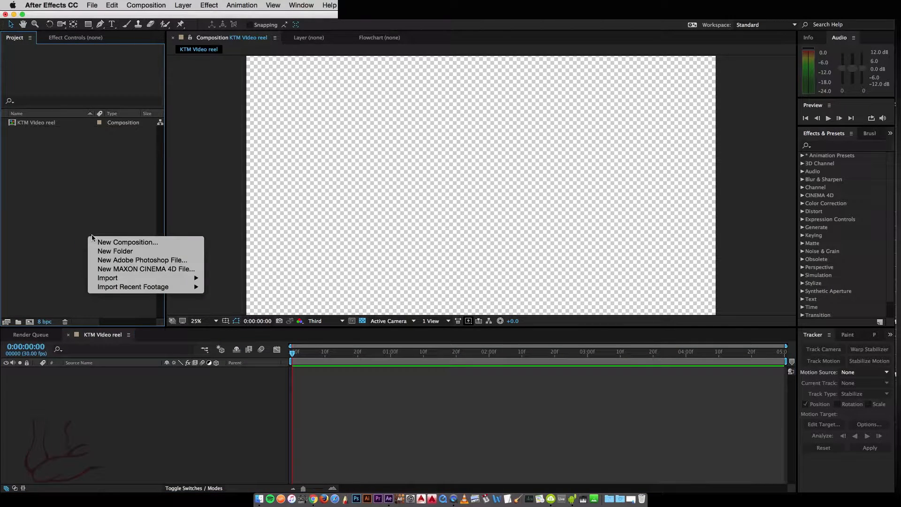
{"action": "mouse_move", "coordinate": [192, 279]}
{"action": "left_click", "coordinate": [217, 279]}
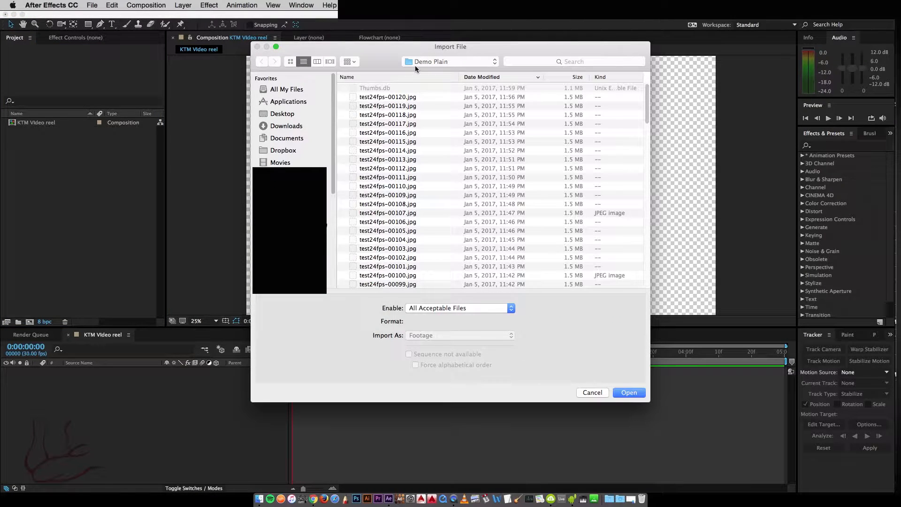
{"action": "left_click", "coordinate": [398, 97]}
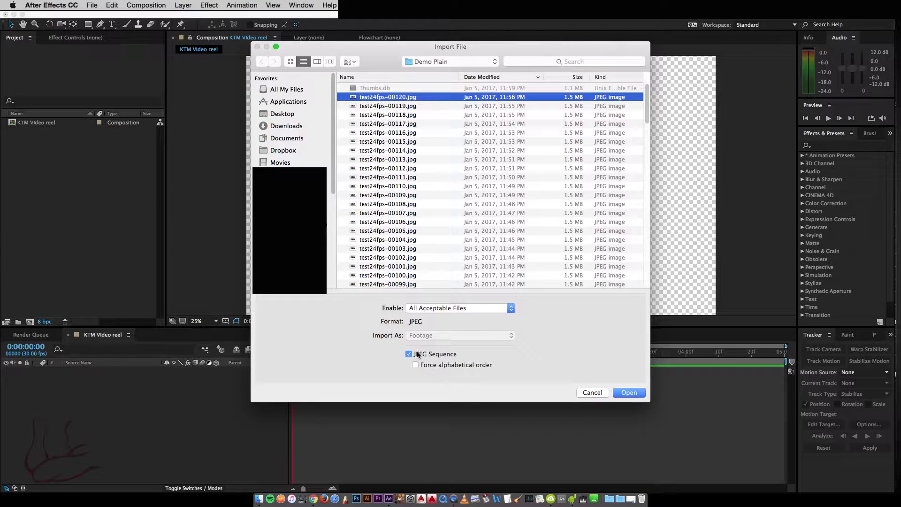
{"action": "left_click", "coordinate": [629, 393]}
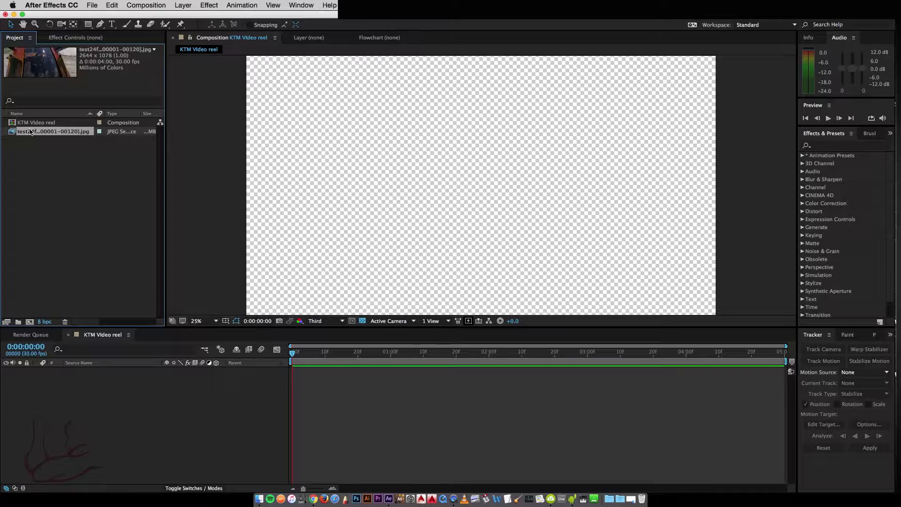
Step: Create a new composition from the imported test24fps sequence and set its preview resolution to Third
{"action": "left_click_drag", "start_coordinate": [30, 132], "coordinate": [31, 323]}
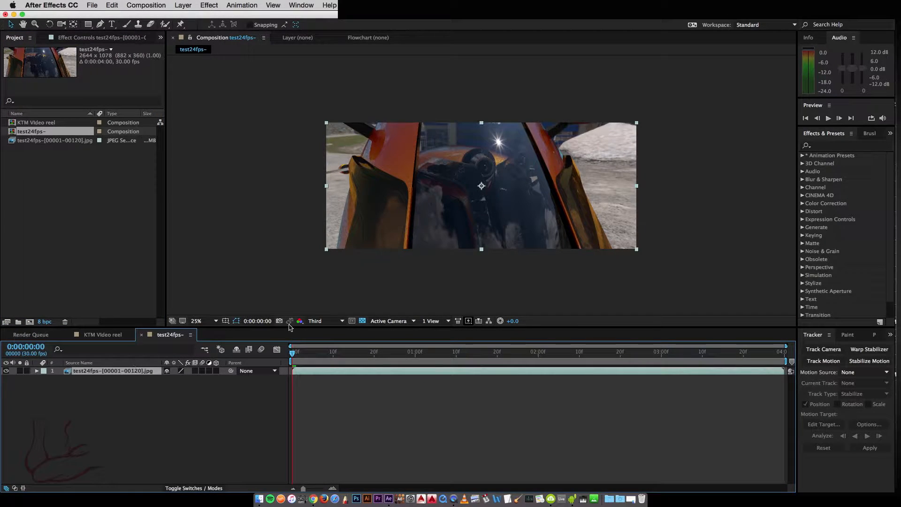
{"action": "left_click", "coordinate": [319, 322]}
{"action": "left_click", "coordinate": [320, 344]}
{"action": "left_click", "coordinate": [327, 323]}
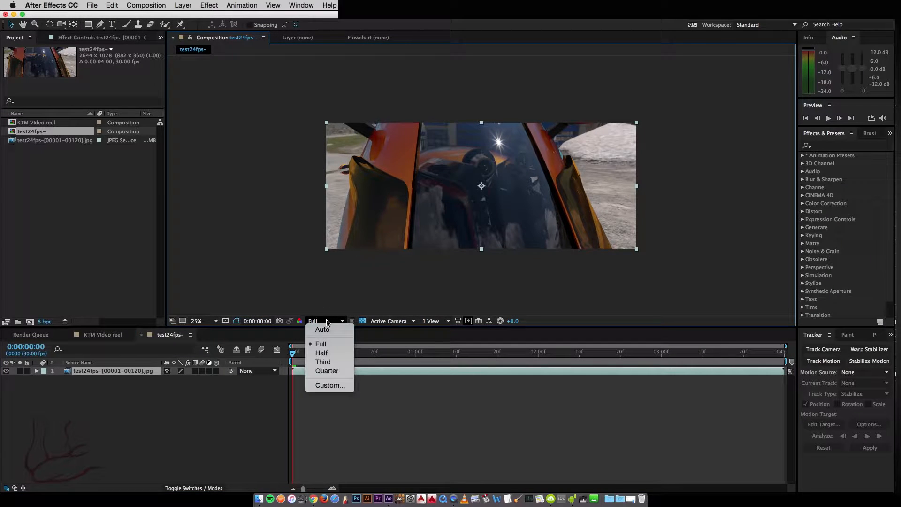
{"action": "left_click", "coordinate": [324, 362]}
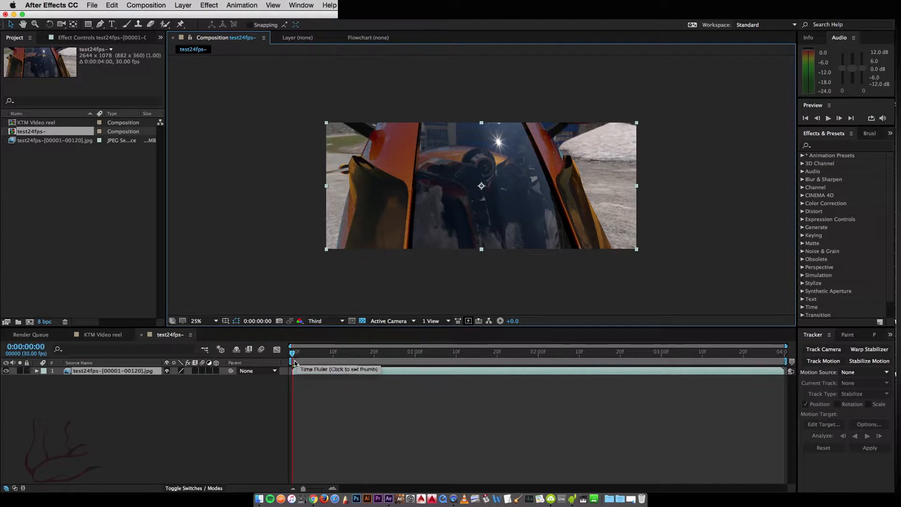
Step: Play back the test24fps composition from the start and from frame 4 to examine the camera movement
{"action": "key", "text": "space"}
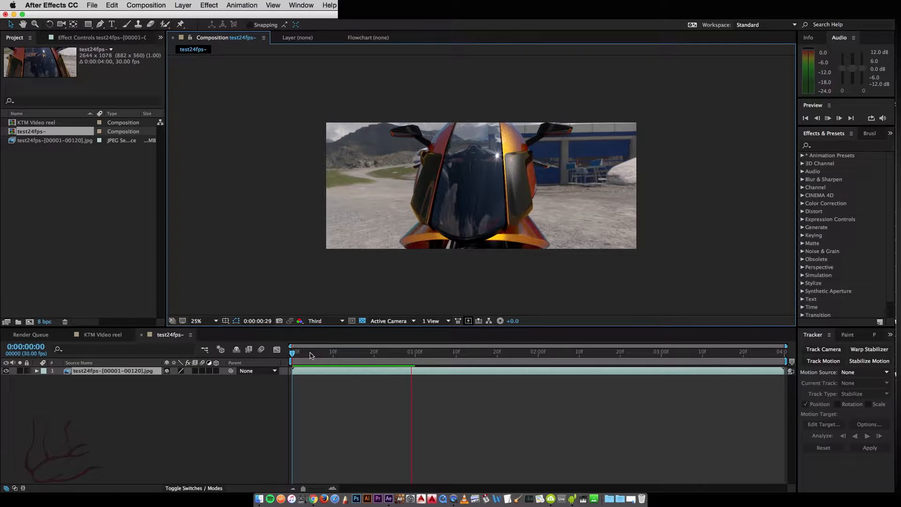
{"action": "key", "text": "space"}
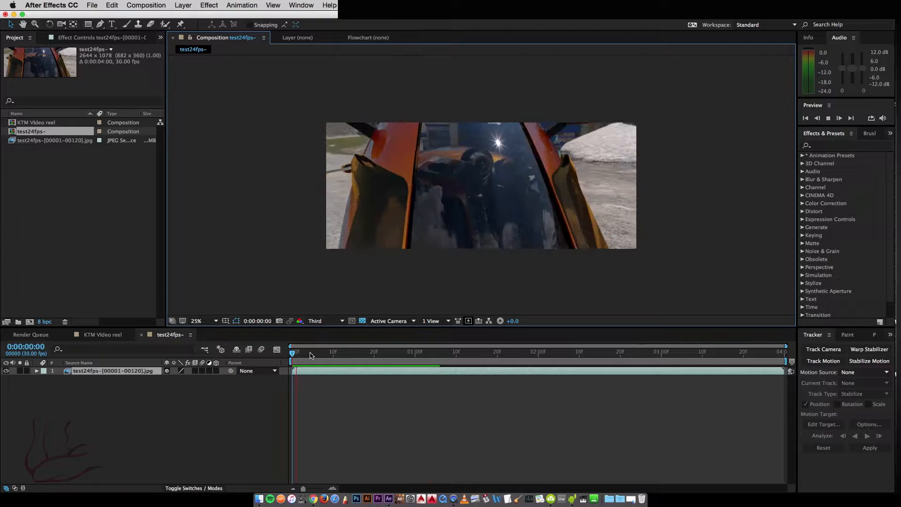
{"action": "left_click", "coordinate": [310, 355]}
{"action": "key", "text": "space"}
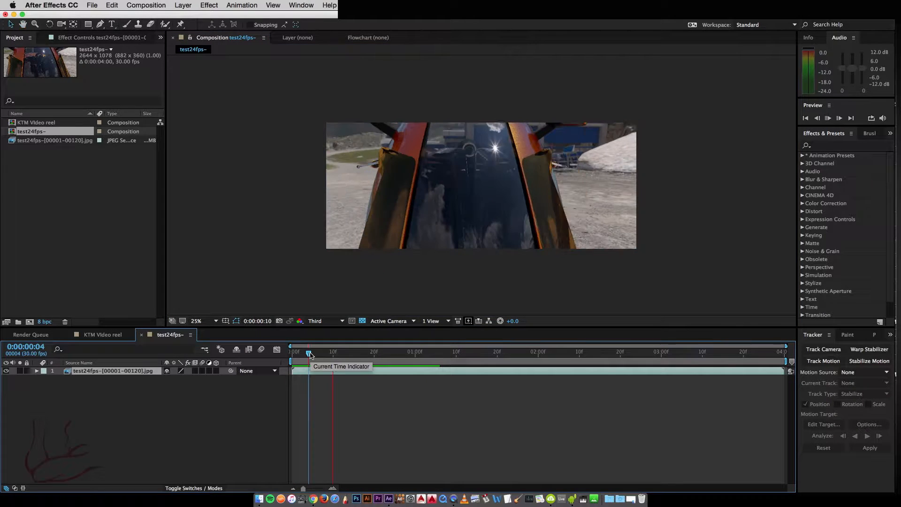
{"action": "key", "text": "space"}
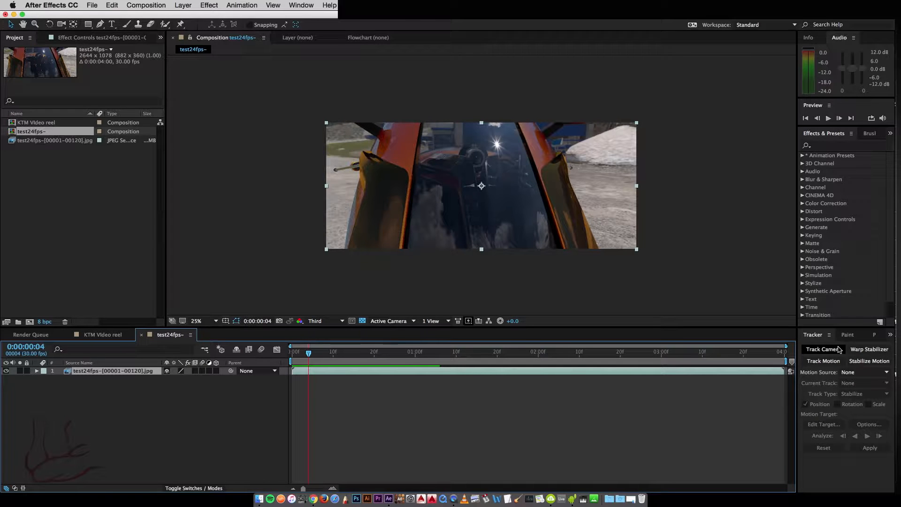
Step: Run Track Camera on the test24fps sequence layer and enable Detailed Analysis in its advanced settings
{"action": "left_click", "coordinate": [242, 5]}
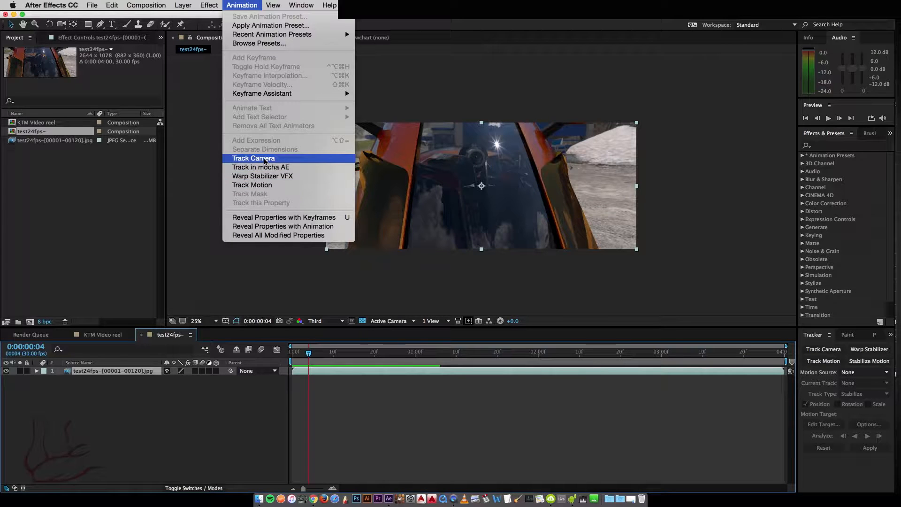
{"action": "left_click", "coordinate": [265, 162]}
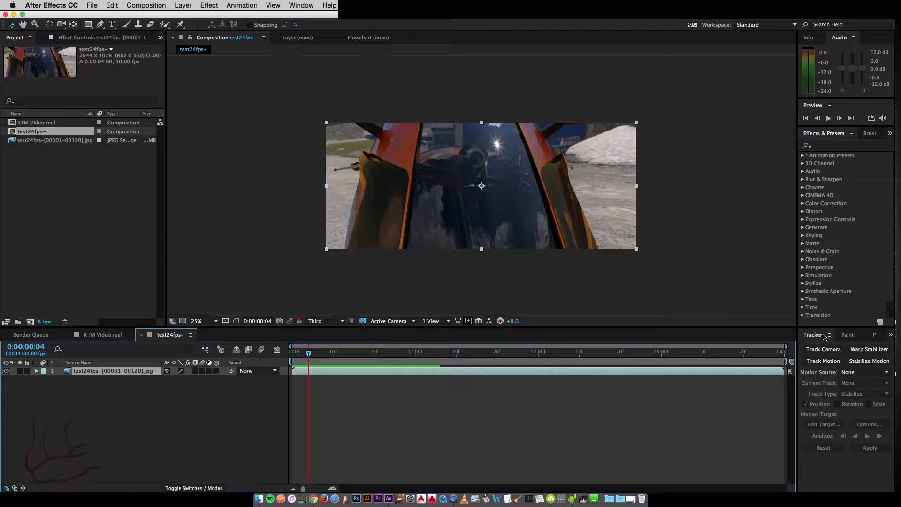
{"action": "left_click", "coordinate": [834, 351]}
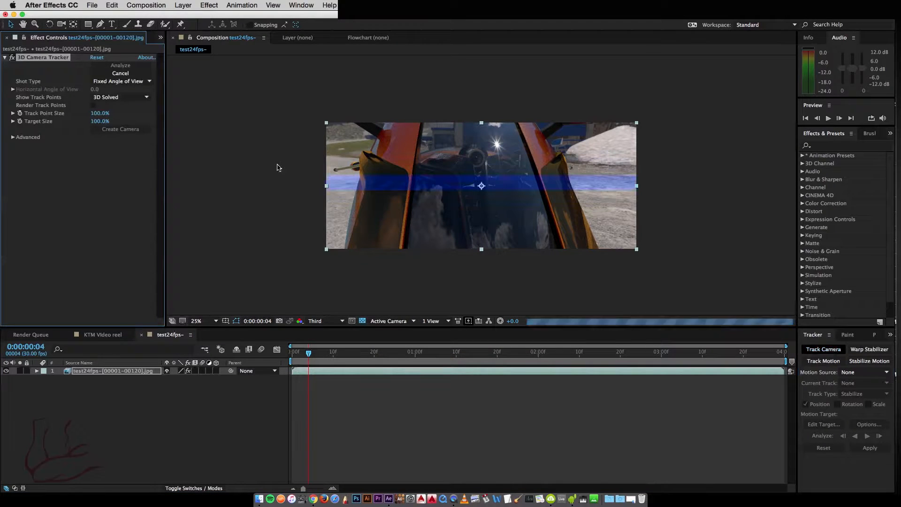
{"action": "left_click", "coordinate": [13, 137]}
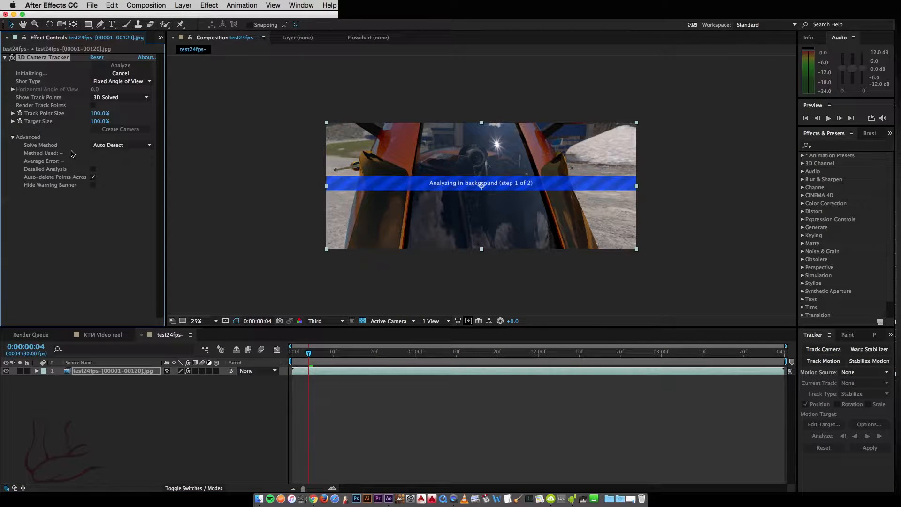
{"action": "left_click", "coordinate": [93, 169]}
{"action": "left_click", "coordinate": [117, 98]}
{"action": "left_click", "coordinate": [74, 78]}
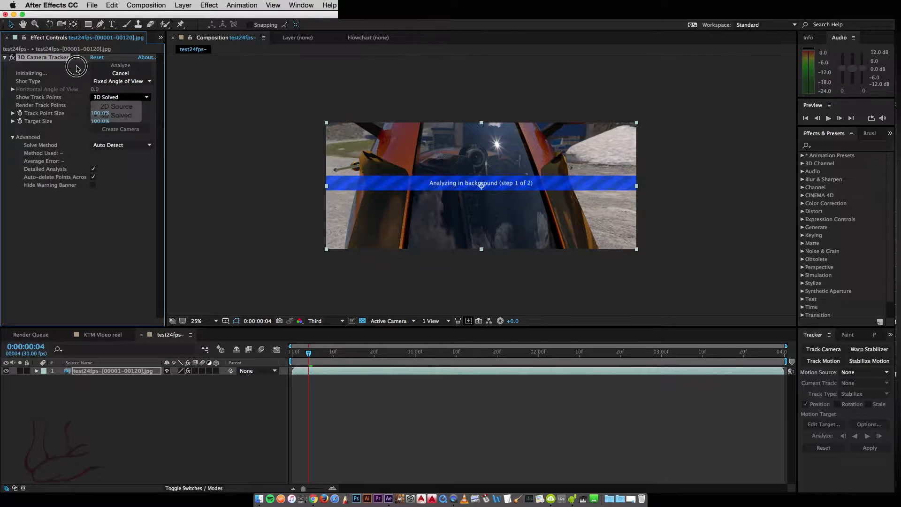
{"action": "left_click", "coordinate": [97, 146]}
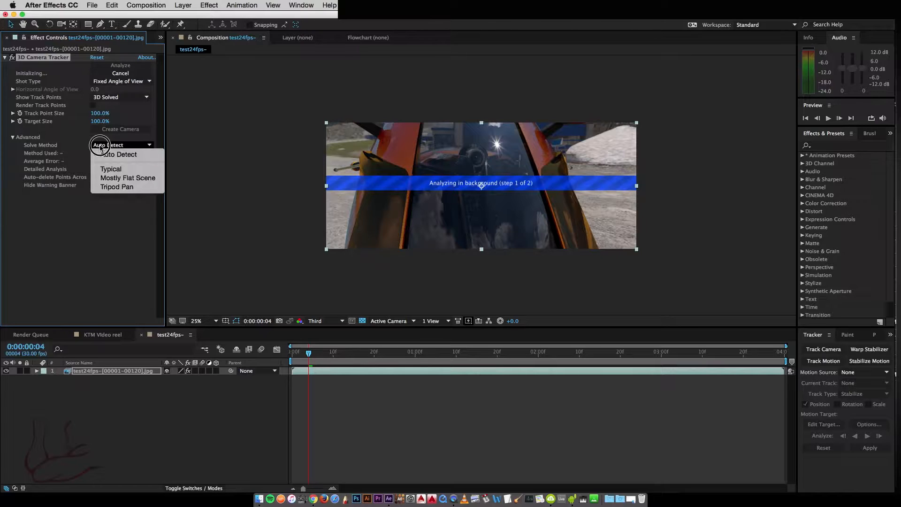
{"action": "left_click", "coordinate": [55, 197]}
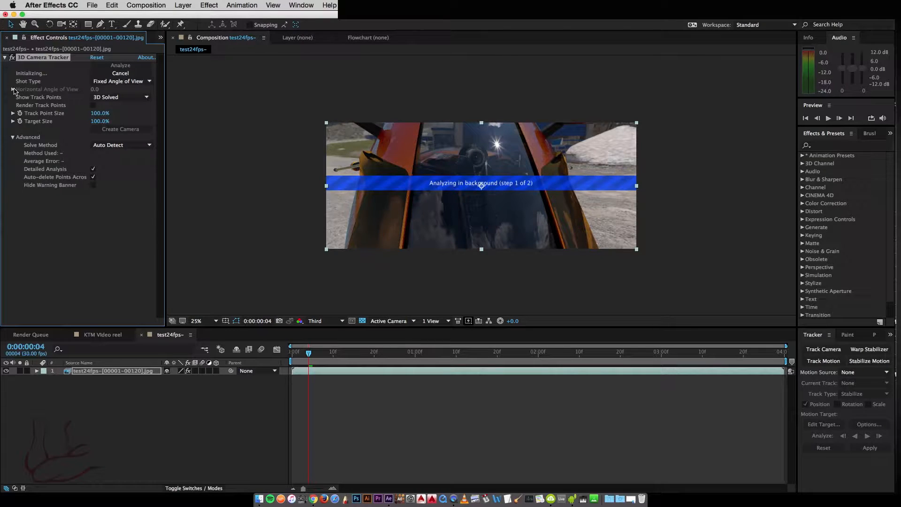
{"action": "left_click", "coordinate": [150, 82]}
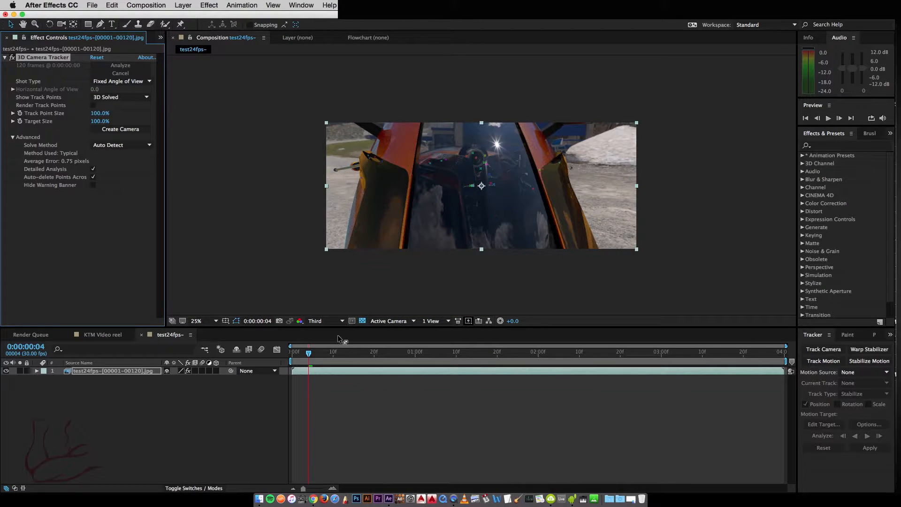
Step: Set the 3D Camera Tracker's Track Point Size to 360% and Target Size to 36%
{"action": "left_click", "coordinate": [305, 355]}
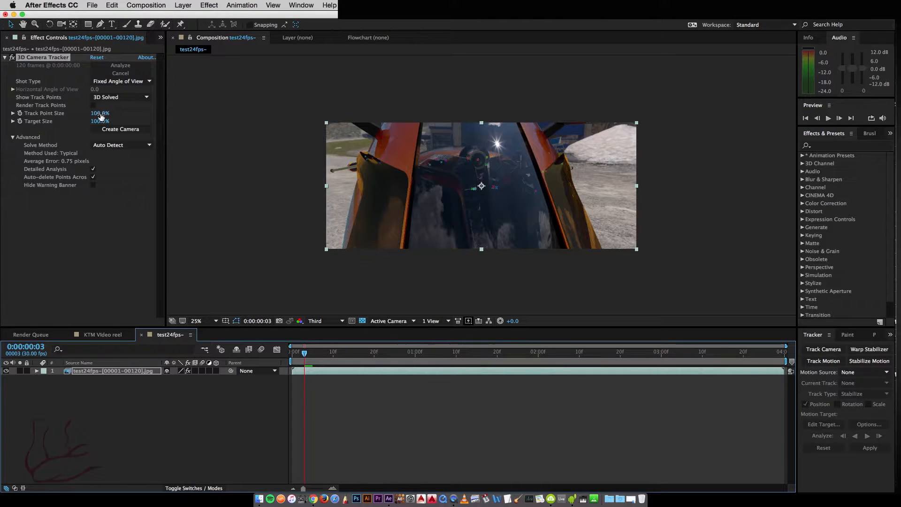
{"action": "left_click_drag", "start_coordinate": [101, 116], "coordinate": [83, 124]}
{"action": "left_click_drag", "start_coordinate": [92, 113], "coordinate": [162, 112]}
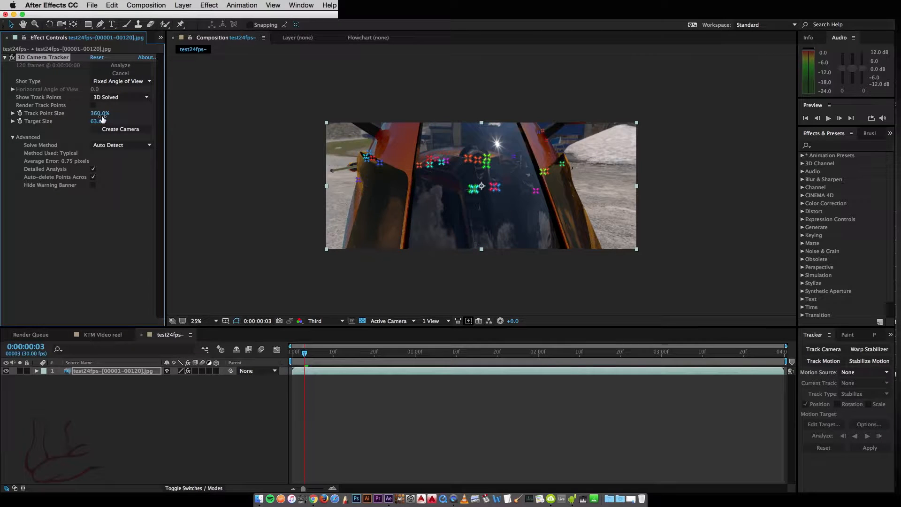
{"action": "left_click_drag", "start_coordinate": [100, 123], "coordinate": [87, 121]}
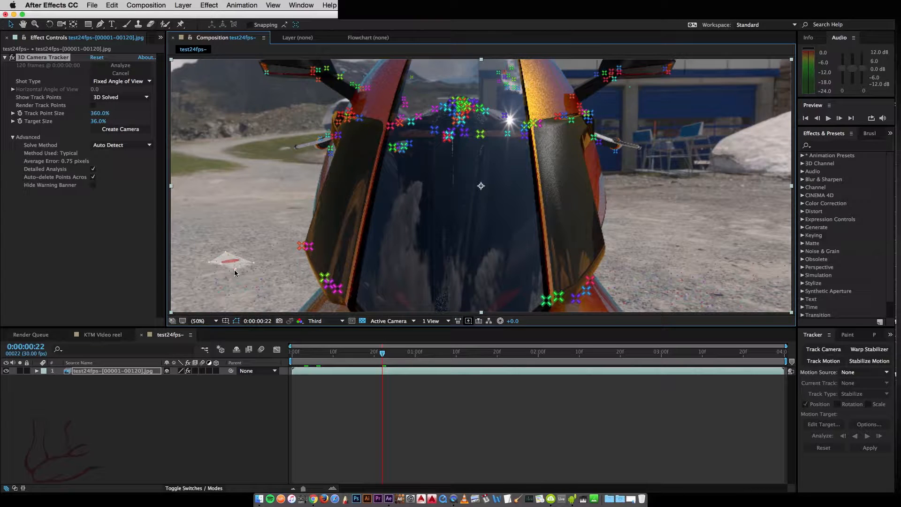
Step: Set the ground plane and origin at the target on the gravel beside the motorcycle, and create a solid and camera there
{"action": "right_click", "coordinate": [235, 272]}
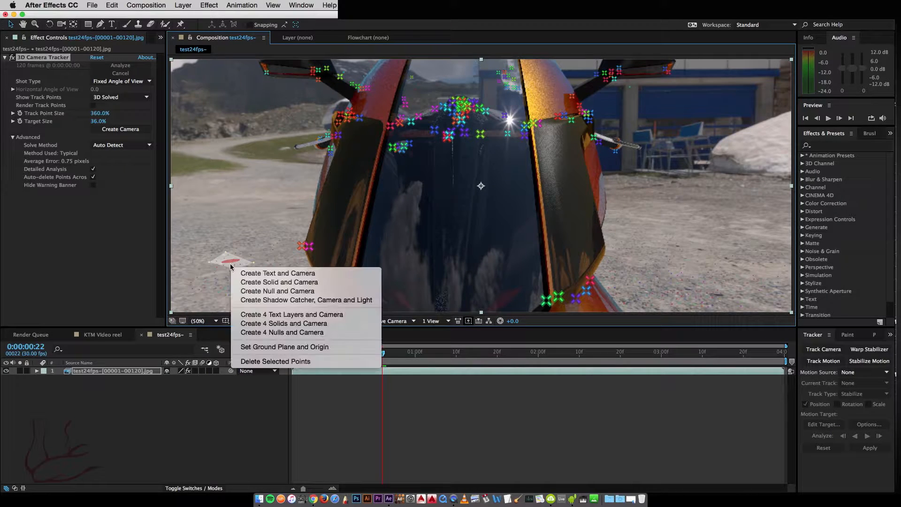
{"action": "left_click", "coordinate": [282, 347]}
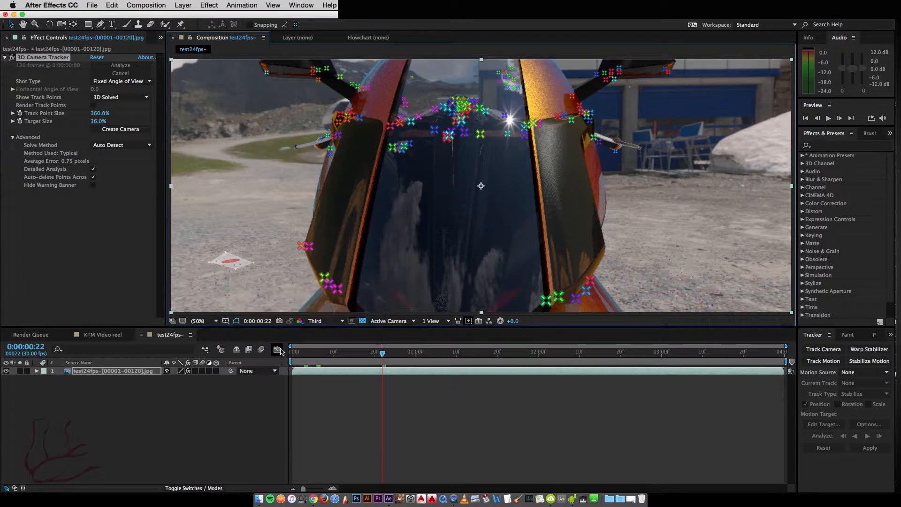
{"action": "right_click", "coordinate": [229, 266]}
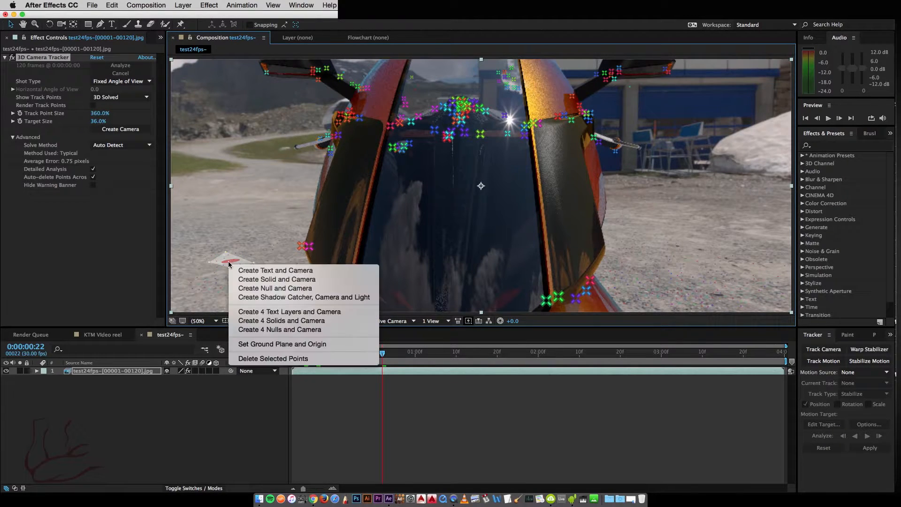
{"action": "left_click", "coordinate": [251, 282]}
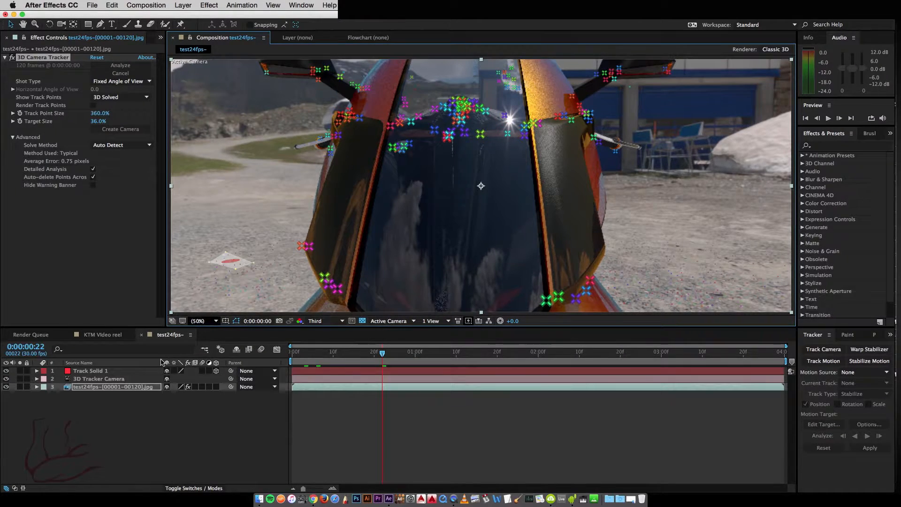
Step: Play the composition from 0:00:01:12 and scrub back to the start to check how the track solid follows the footage
{"action": "left_click", "coordinate": [465, 353]}
{"action": "key", "text": "space"}
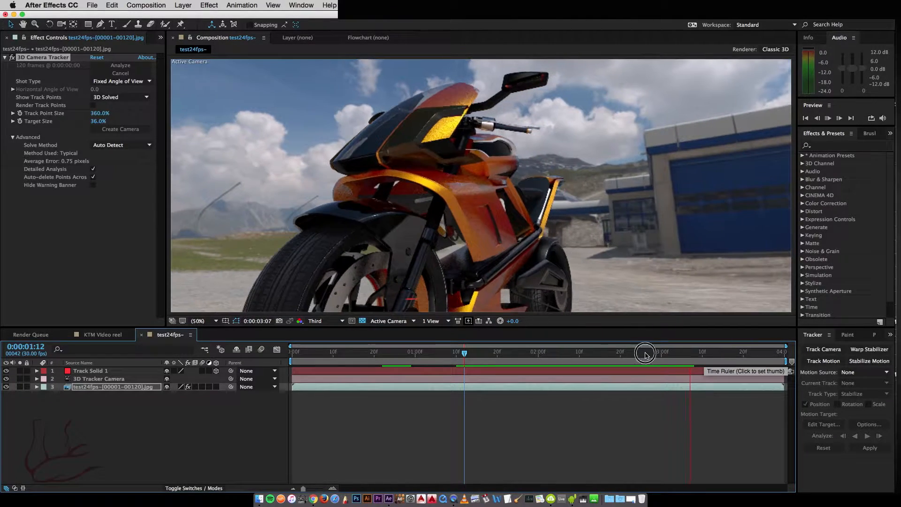
{"action": "left_click_drag", "start_coordinate": [641, 354], "coordinate": [308, 367]}
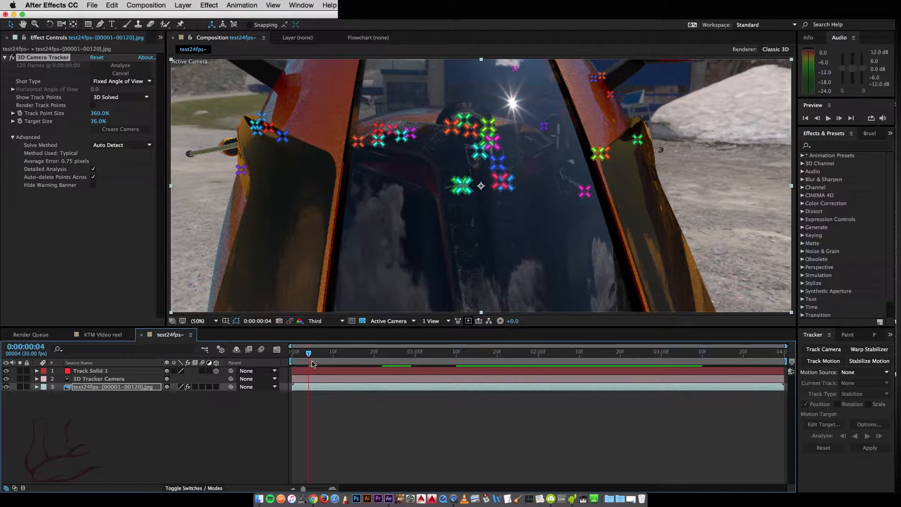
{"action": "left_click_drag", "start_coordinate": [310, 356], "coordinate": [271, 360]}
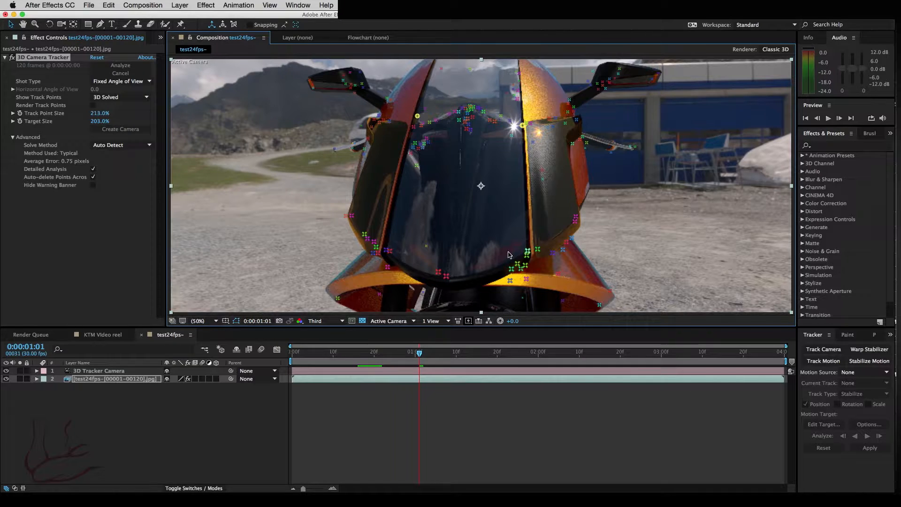
Step: Add the track points at the windshield's two lower corners to the selection at 0:00:01:01 and create a solid on that plane
{"action": "left_click", "coordinate": [527, 252], "text": "shift"}
{"action": "left_click", "coordinate": [387, 251], "text": "shift"}
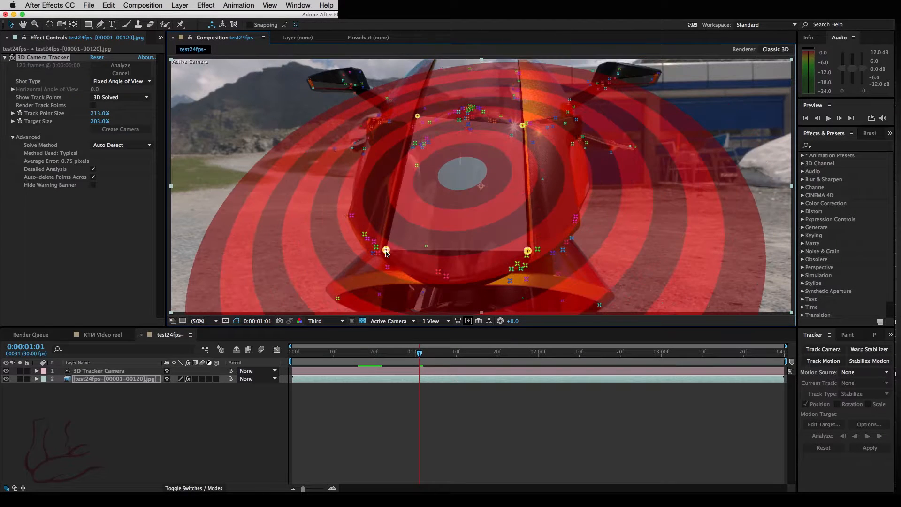
{"action": "right_click", "coordinate": [457, 177]}
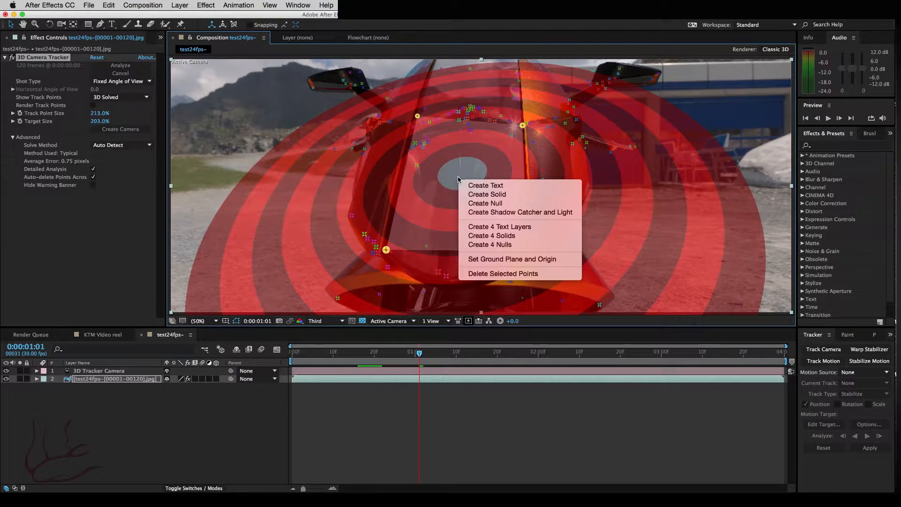
{"action": "left_click", "coordinate": [498, 195]}
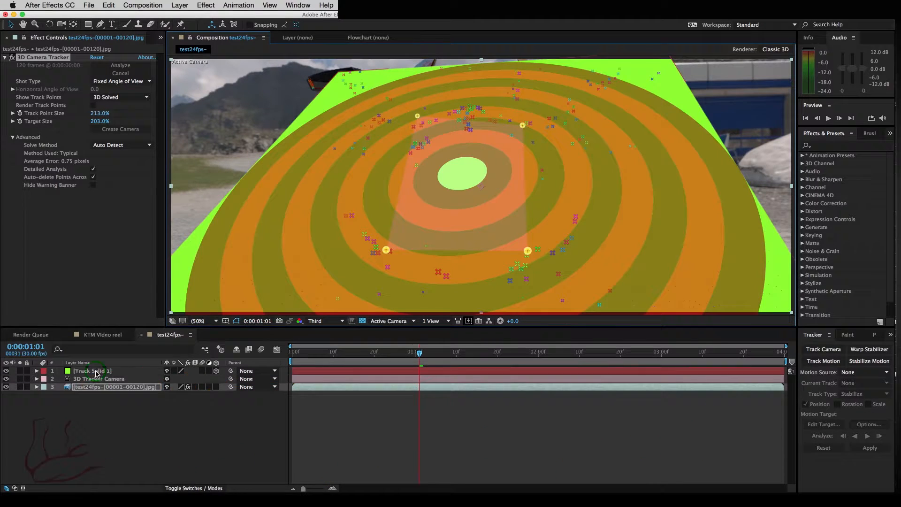
Step: Rename the track solid layer as Lightbar1
{"action": "right_click", "coordinate": [96, 370]}
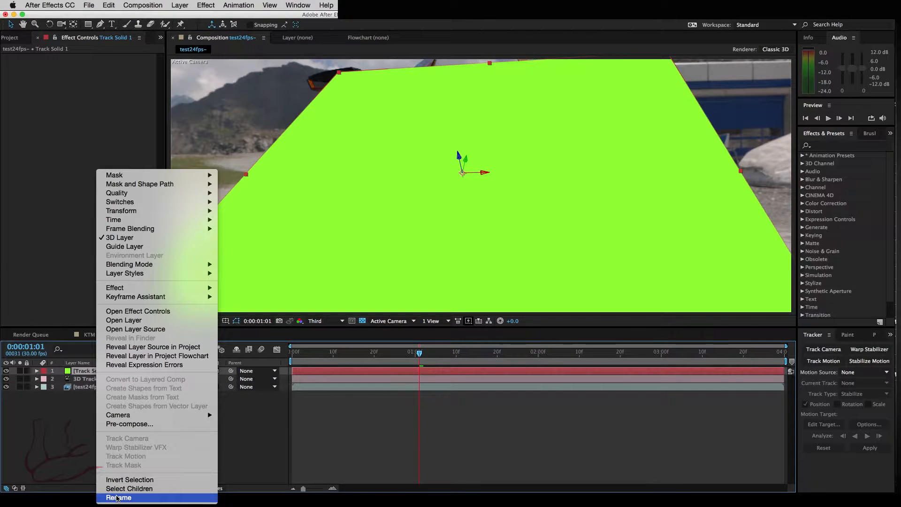
{"action": "left_click", "coordinate": [118, 498]}
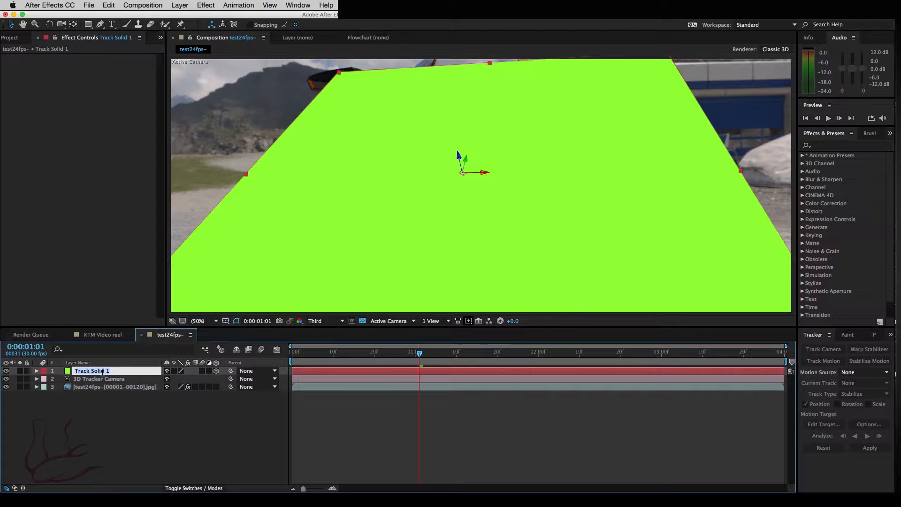
{"action": "key", "text": "BackSpace"}
{"action": "type", "text": "Lightbar1"}
{"action": "key", "text": "Return"}
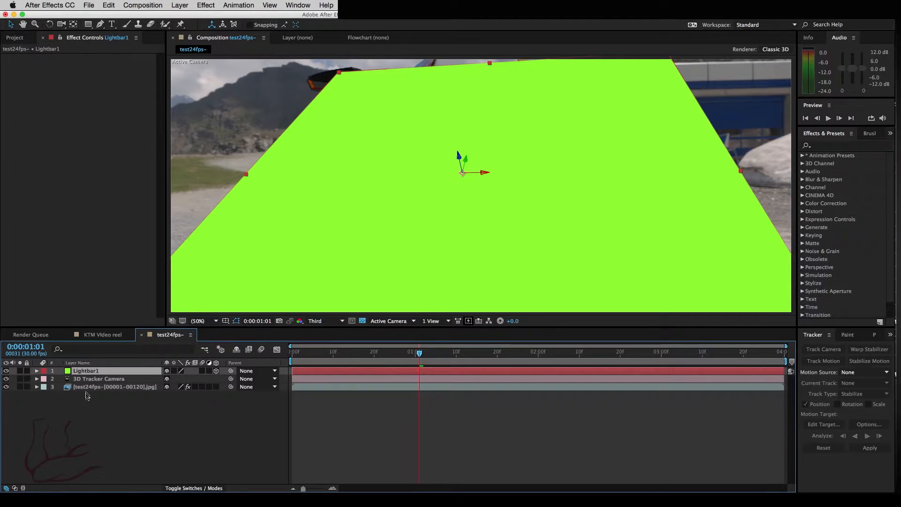
Step: Apply the Video Copilot Saber effect to Lightbar1 and set its Composite Settings to Transparent at 0:00:01:13
{"action": "left_click", "coordinate": [205, 5]}
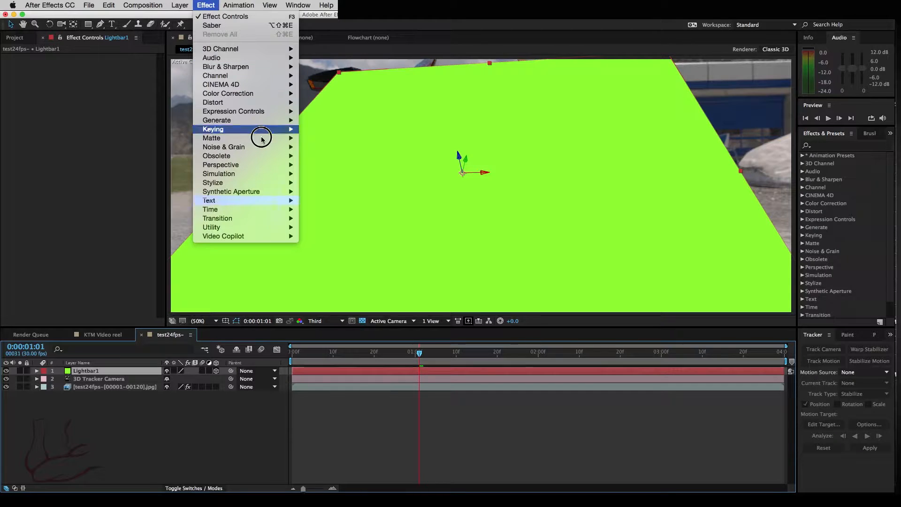
{"action": "mouse_move", "coordinate": [278, 238]}
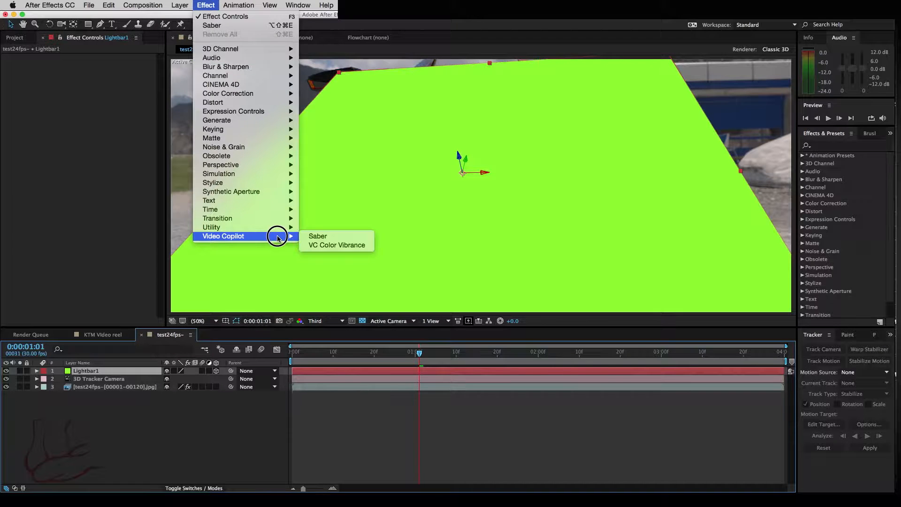
{"action": "left_click", "coordinate": [316, 237]}
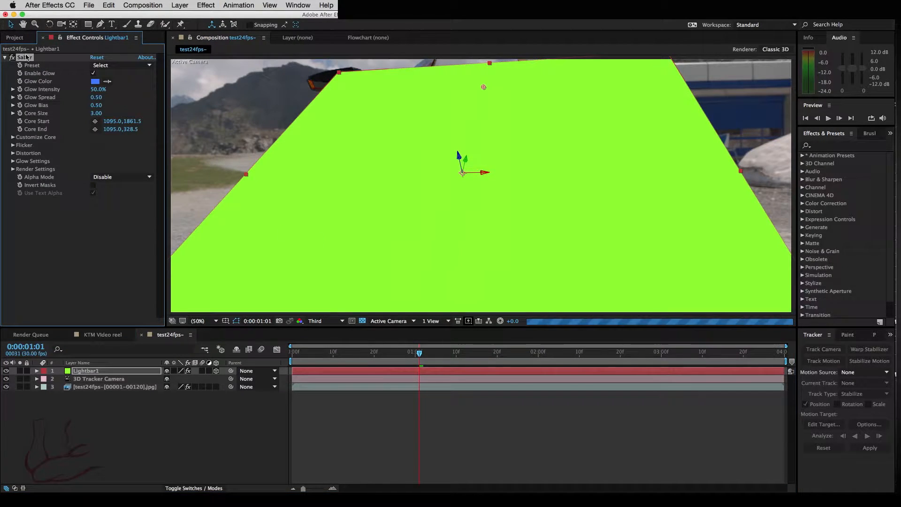
{"action": "left_click_drag", "start_coordinate": [422, 352], "coordinate": [468, 354]}
{"action": "left_click", "coordinate": [13, 169]}
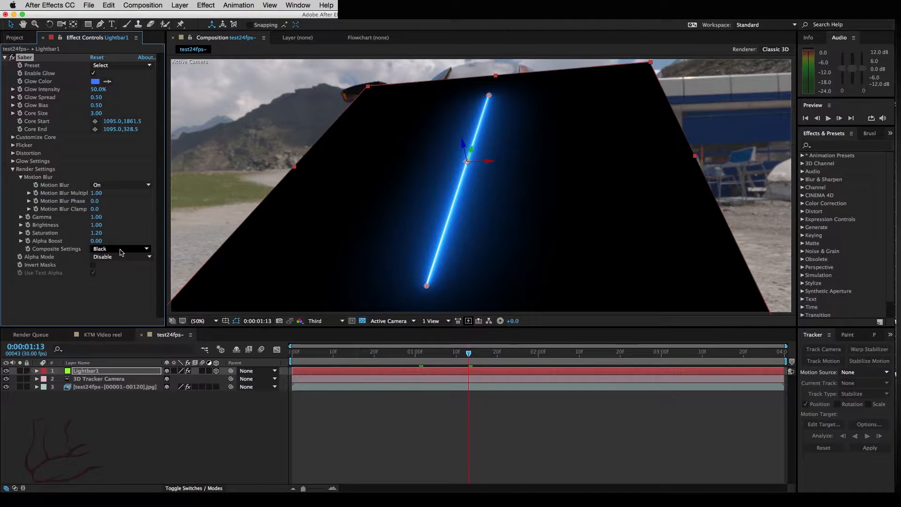
{"action": "left_click", "coordinate": [122, 250]}
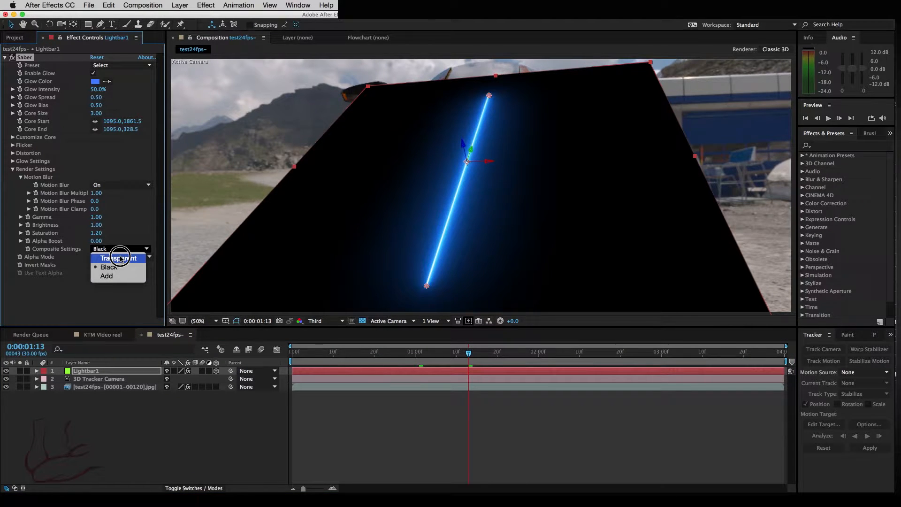
{"action": "left_click", "coordinate": [121, 259]}
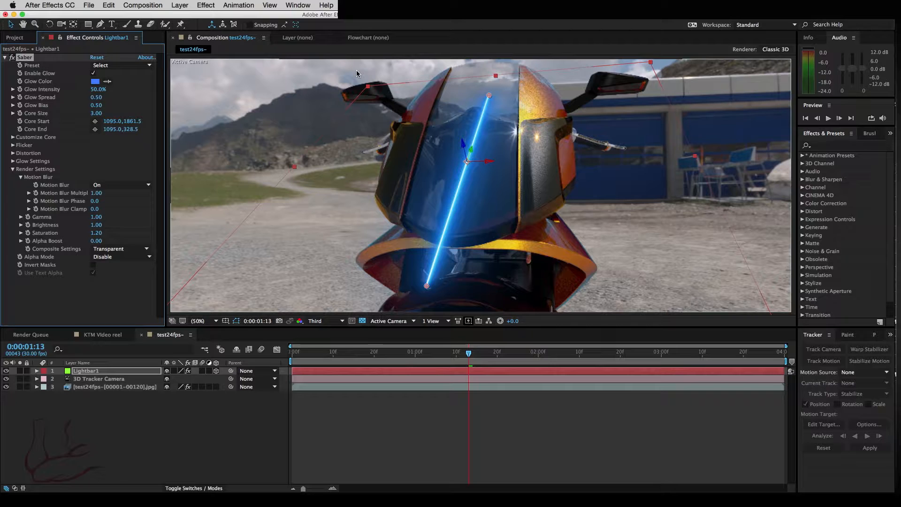
Step: Scale the Lightbar1 layer to 81% and set its Saber preset to Thin
{"action": "key", "text": "s"}
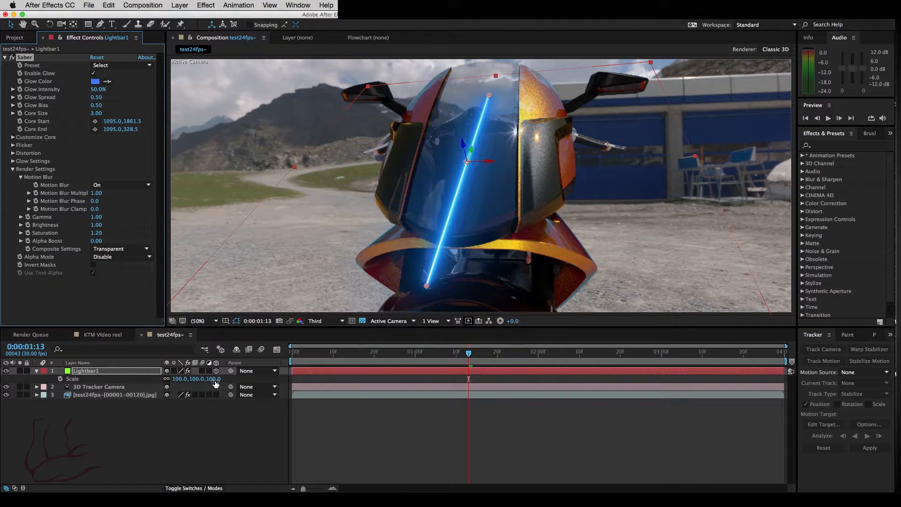
{"action": "left_click_drag", "start_coordinate": [178, 381], "coordinate": [168, 382]}
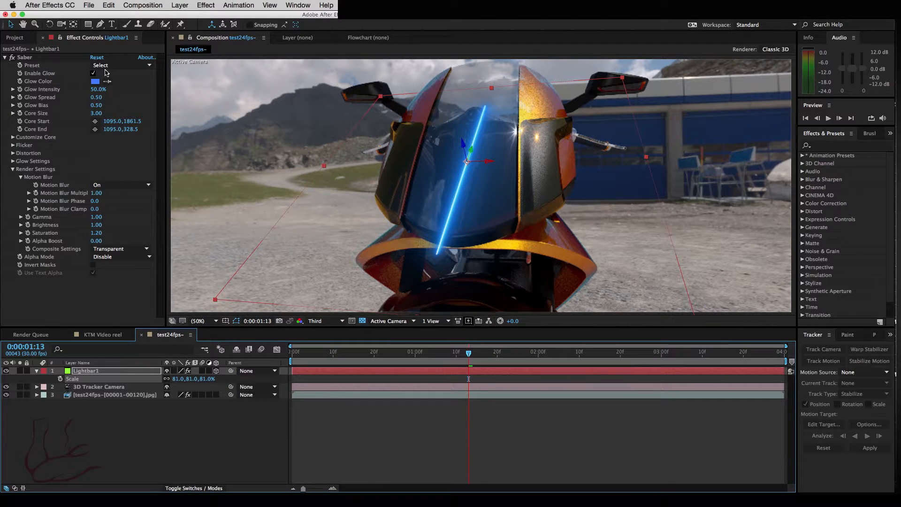
{"action": "left_click", "coordinate": [121, 66]}
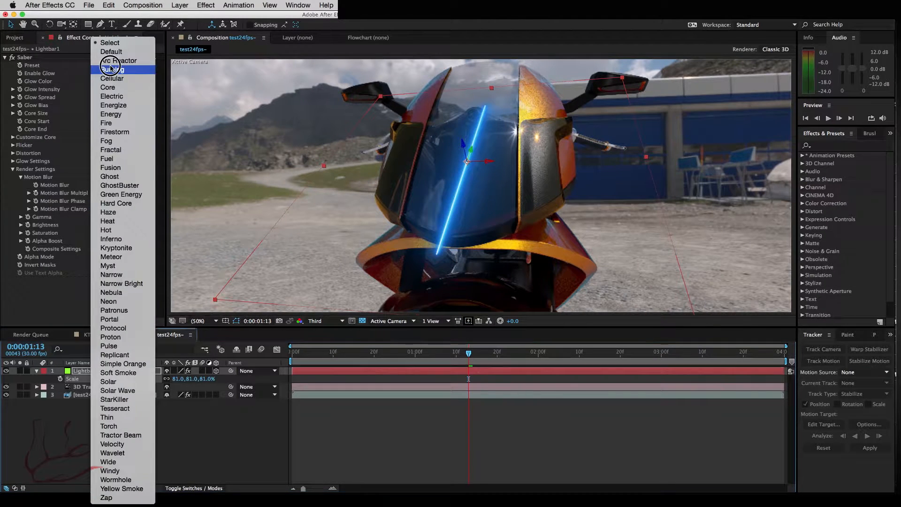
{"action": "left_click", "coordinate": [132, 417]}
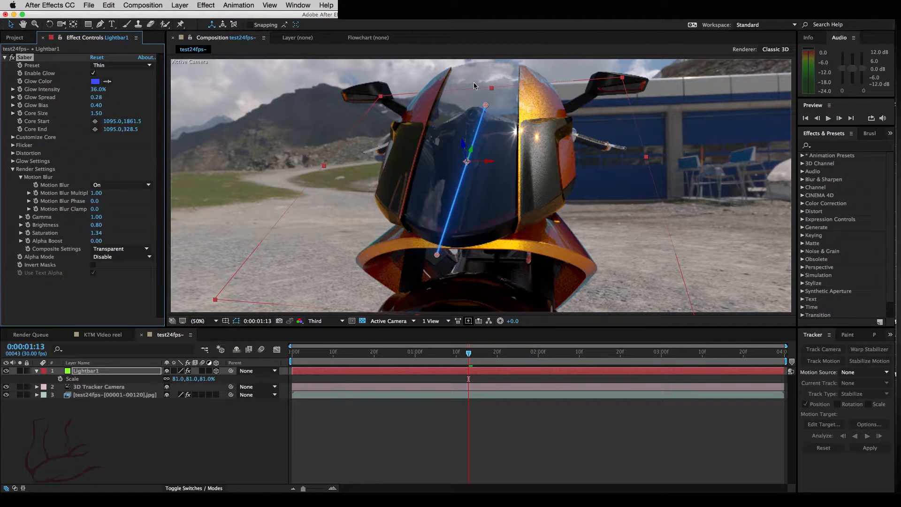
Step: Fit Lightbar1's beam along the windshield left of centre at 0:00:00:26, with Core Start about 1104.6,1706.3 and Core End about 926.3,635.6
{"action": "left_click_drag", "start_coordinate": [484, 102], "coordinate": [465, 122]}
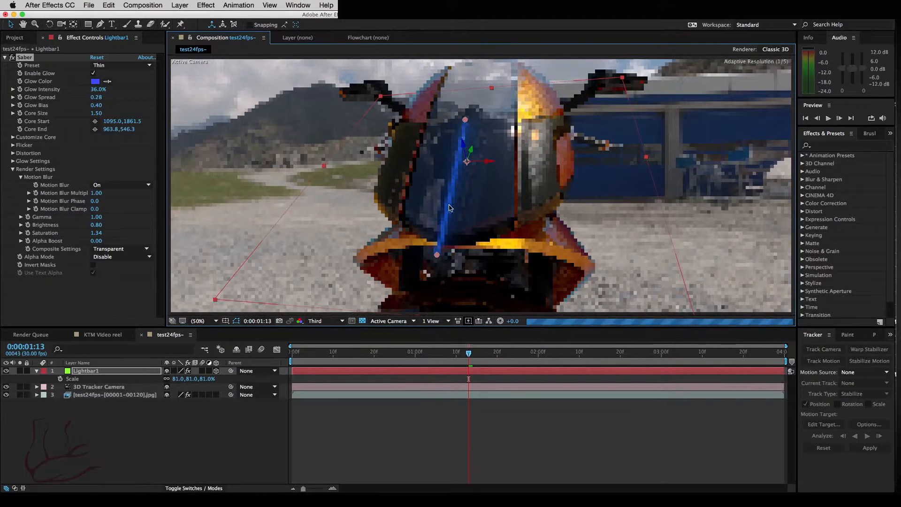
{"action": "left_click_drag", "start_coordinate": [444, 239], "coordinate": [445, 228]}
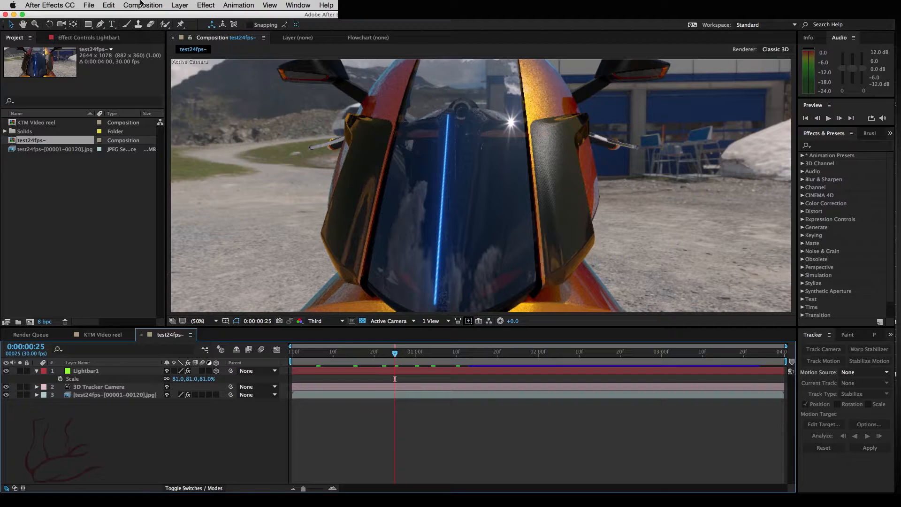
{"action": "left_click", "coordinate": [117, 41]}
{"action": "left_click", "coordinate": [26, 58]}
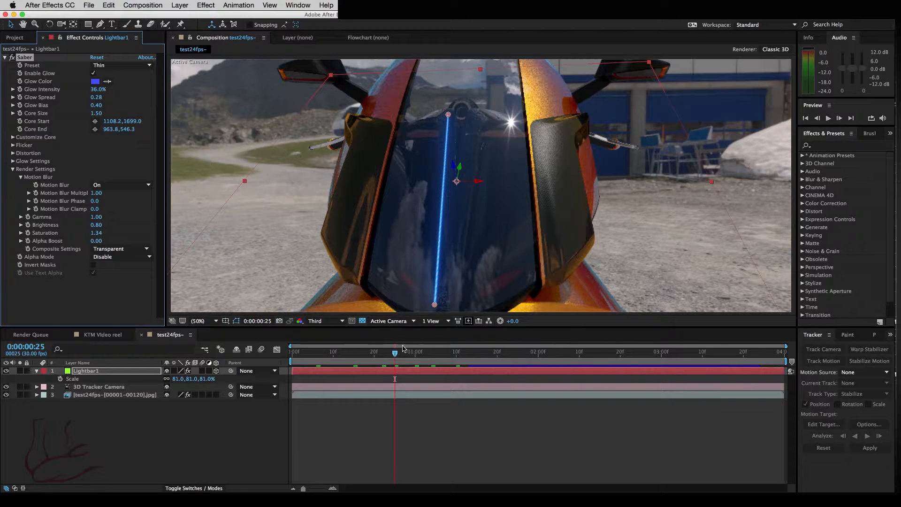
{"action": "left_click_drag", "start_coordinate": [395, 353], "coordinate": [399, 353]}
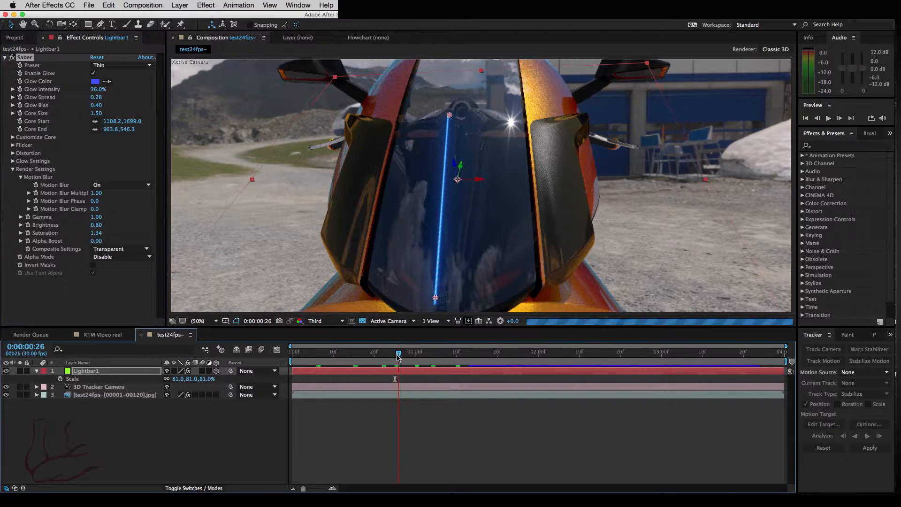
{"action": "left_click_drag", "start_coordinate": [449, 114], "coordinate": [441, 125]}
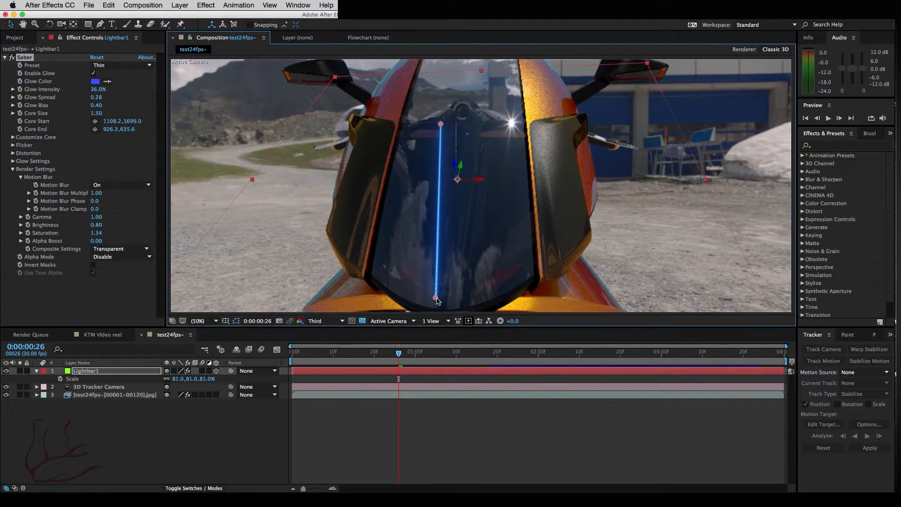
{"action": "left_click_drag", "start_coordinate": [436, 299], "coordinate": [434, 299]}
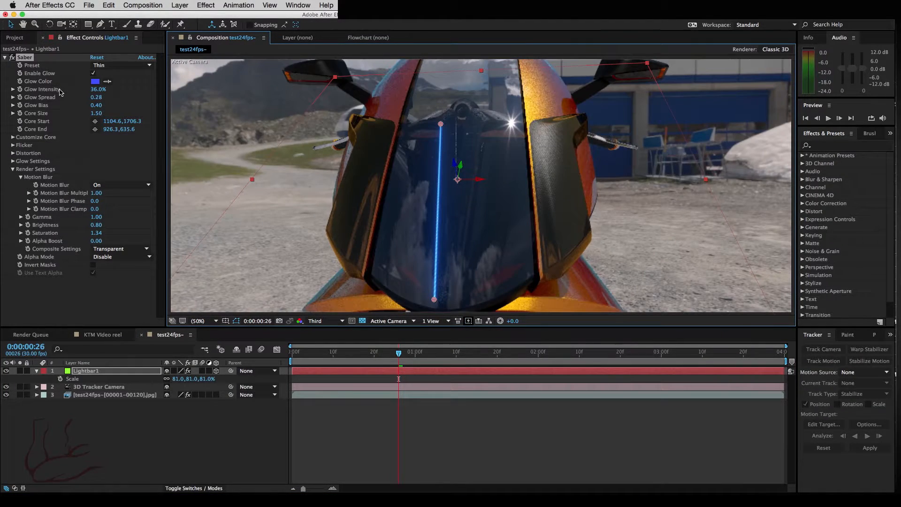
Step: Taper Lightbar1's beam by setting the Saber core's End Size to 15% and Start Size to 134%
{"action": "left_click", "coordinate": [12, 137]}
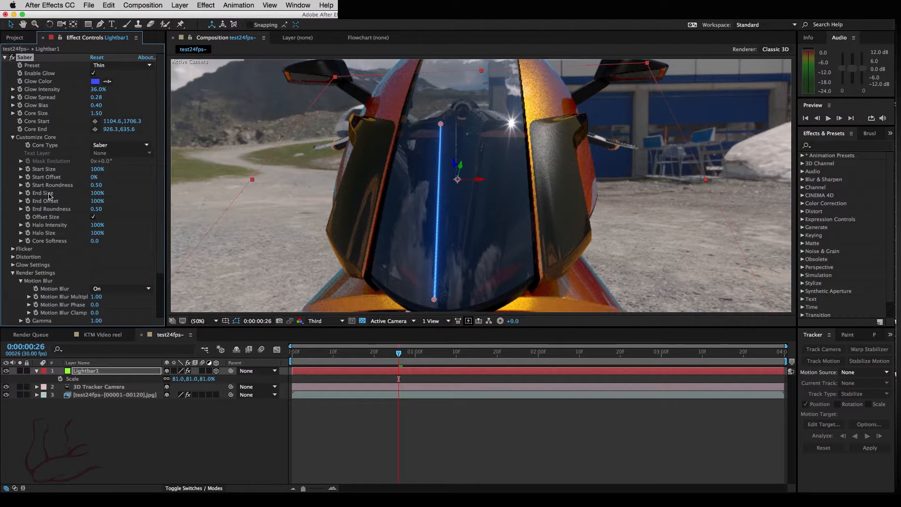
{"action": "left_click_drag", "start_coordinate": [98, 193], "coordinate": [63, 200]}
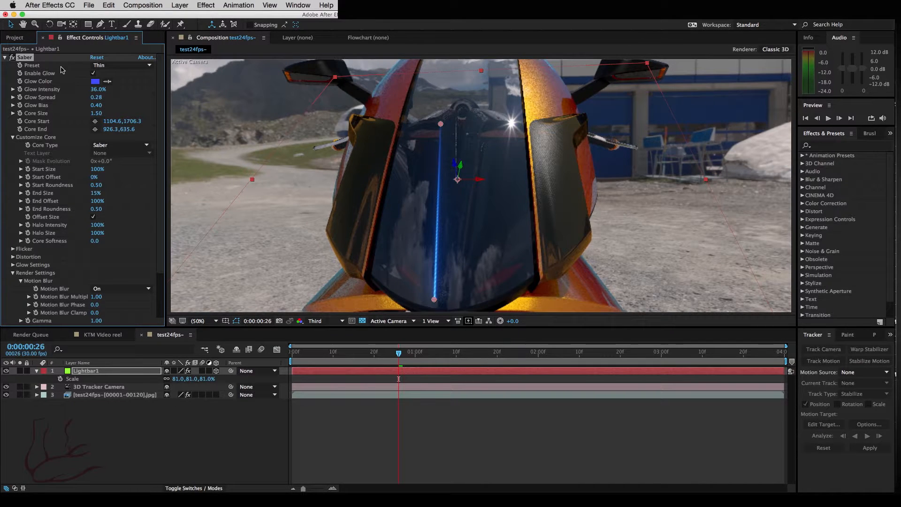
{"action": "left_click_drag", "start_coordinate": [90, 165], "coordinate": [116, 171]}
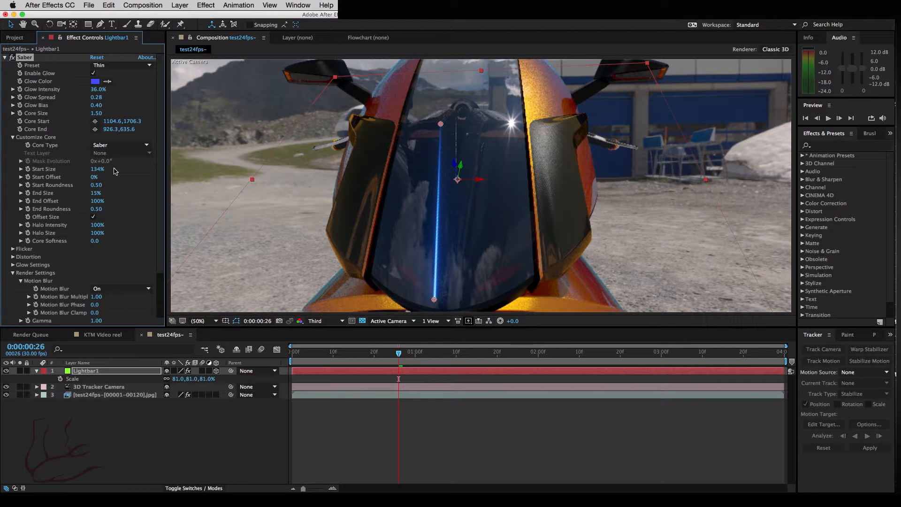
{"action": "left_click", "coordinate": [5, 57]}
Step: Duplicate Lightbar1 and move the copy's beam right of the windshield's centre, with Core Start about 1200.3,1690.6 and Core End about 1154.9,675.9
{"action": "left_click", "coordinate": [113, 374]}
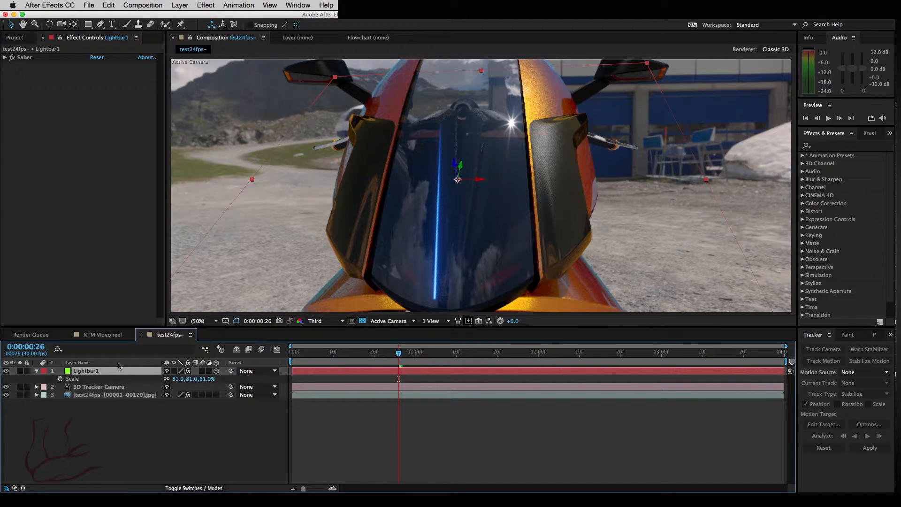
{"action": "key", "text": "ctrl+d"}
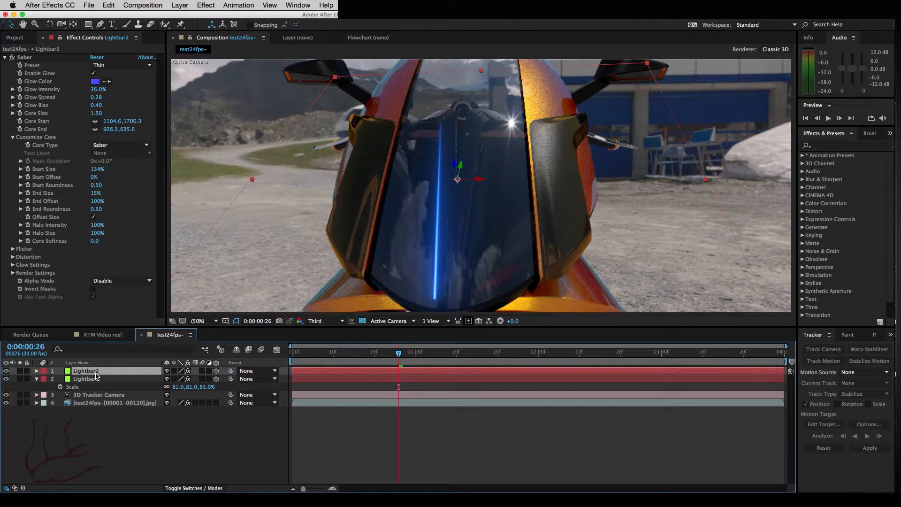
{"action": "left_click", "coordinate": [22, 57]}
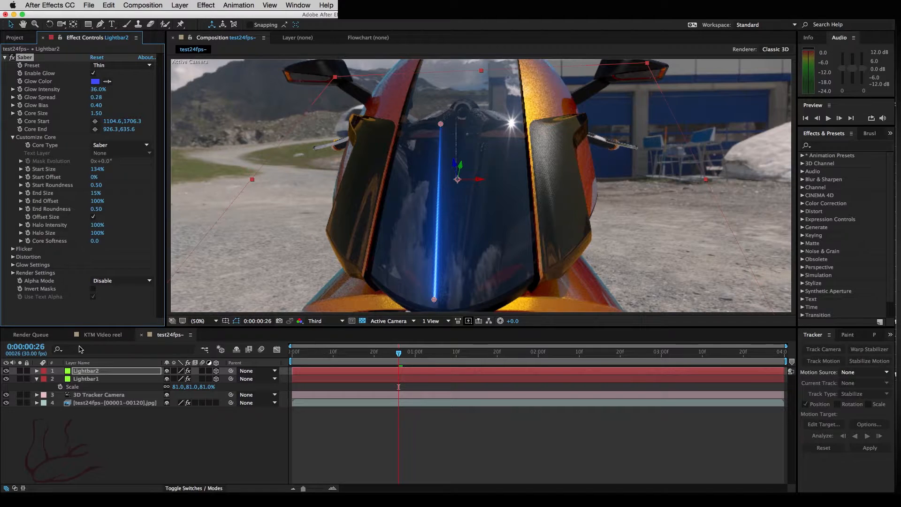
{"action": "left_click", "coordinate": [108, 4]}
{"action": "left_click_drag", "start_coordinate": [132, 87], "coordinate": [80, 26]}
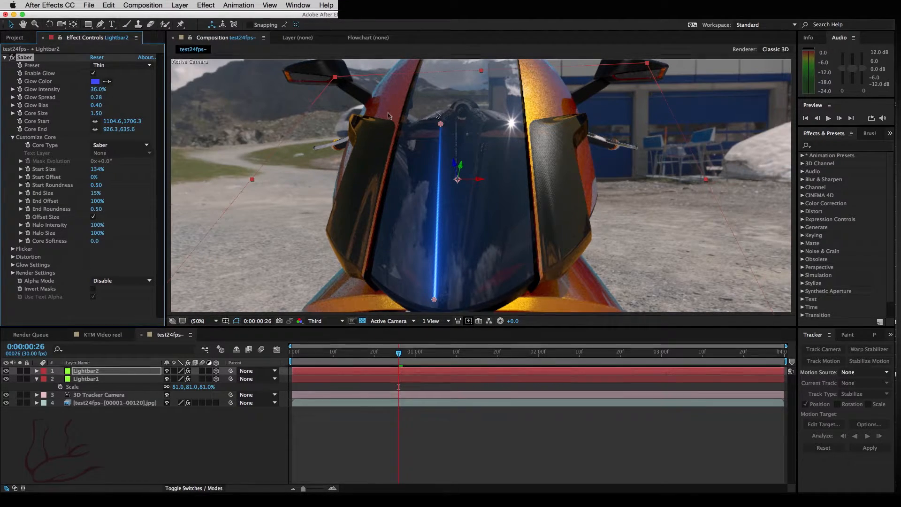
{"action": "left_click_drag", "start_coordinate": [442, 126], "coordinate": [482, 125]}
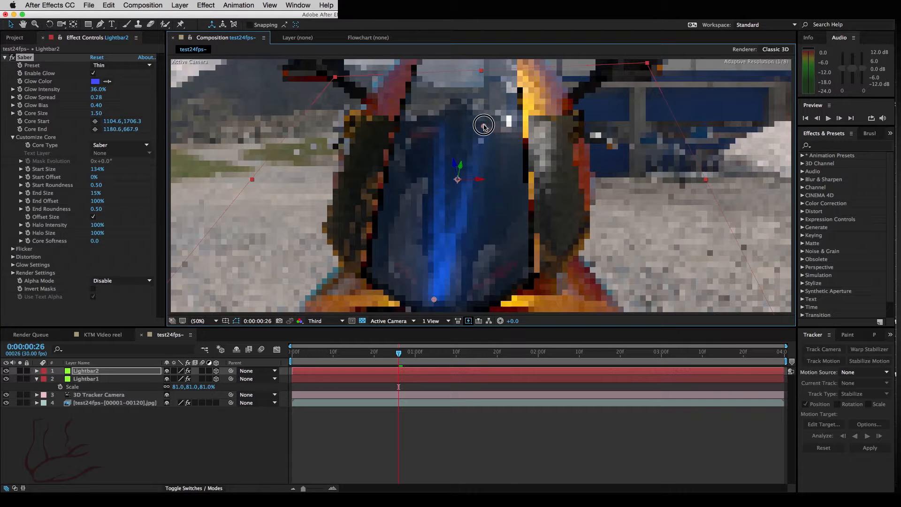
{"action": "left_click_drag", "start_coordinate": [435, 299], "coordinate": [461, 296]}
{"action": "left_click_drag", "start_coordinate": [483, 128], "coordinate": [480, 129]}
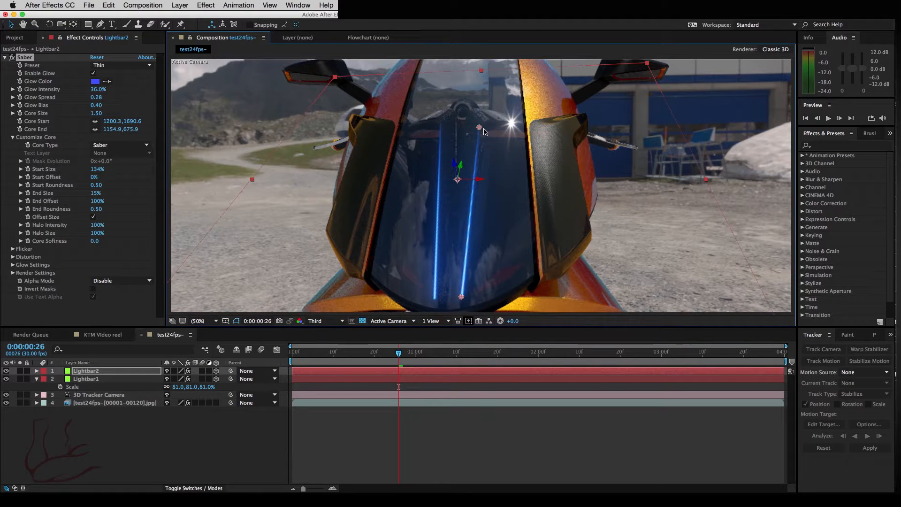
Step: Pre-compose the Lightbar1 and Lightbar2 layers together, moving all attributes into the new composition
{"action": "left_click", "coordinate": [98, 381], "text": "shift"}
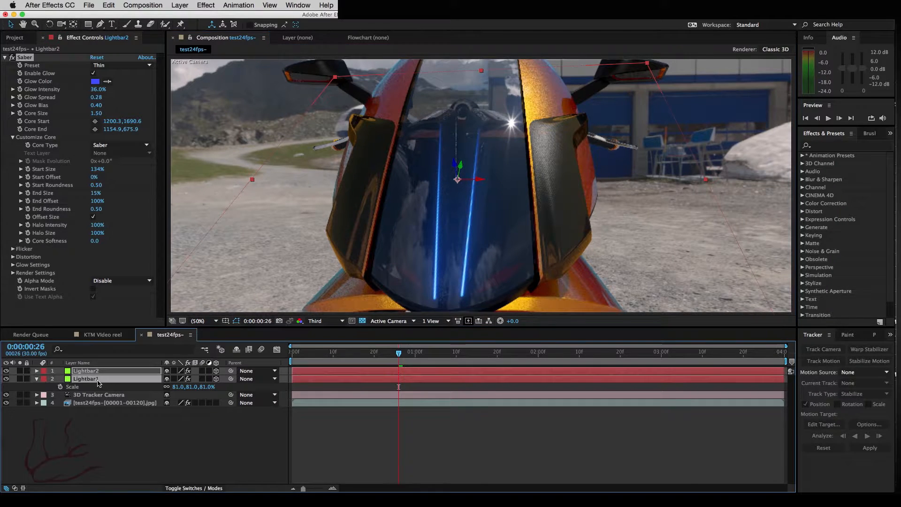
{"action": "right_click", "coordinate": [94, 380]}
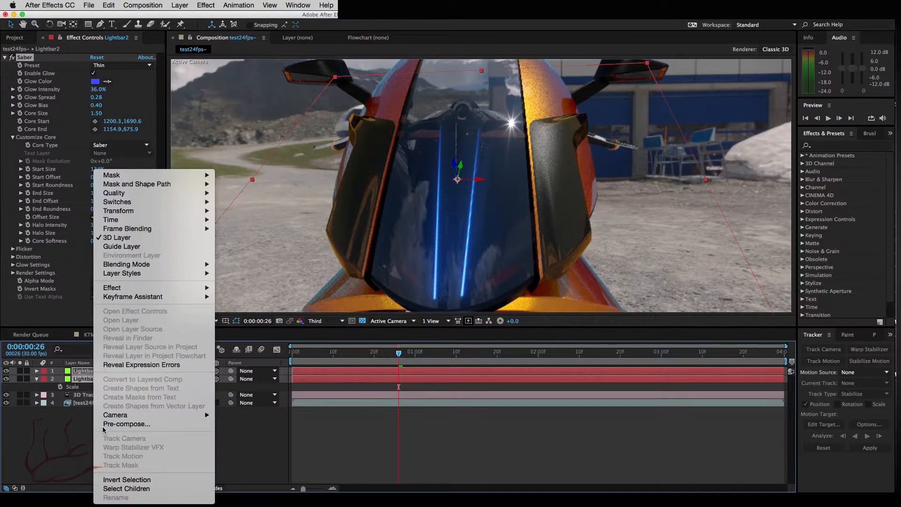
{"action": "left_click", "coordinate": [111, 423]}
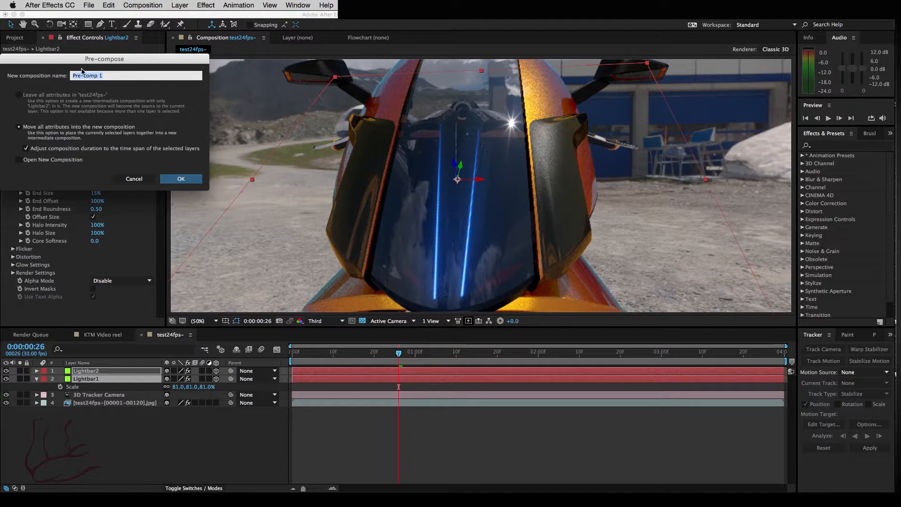
{"action": "left_click", "coordinate": [181, 179]}
Step: Rename the pre-composed layer as Lightbar and enable Collapse Transformations for it
{"action": "right_click", "coordinate": [90, 371]}
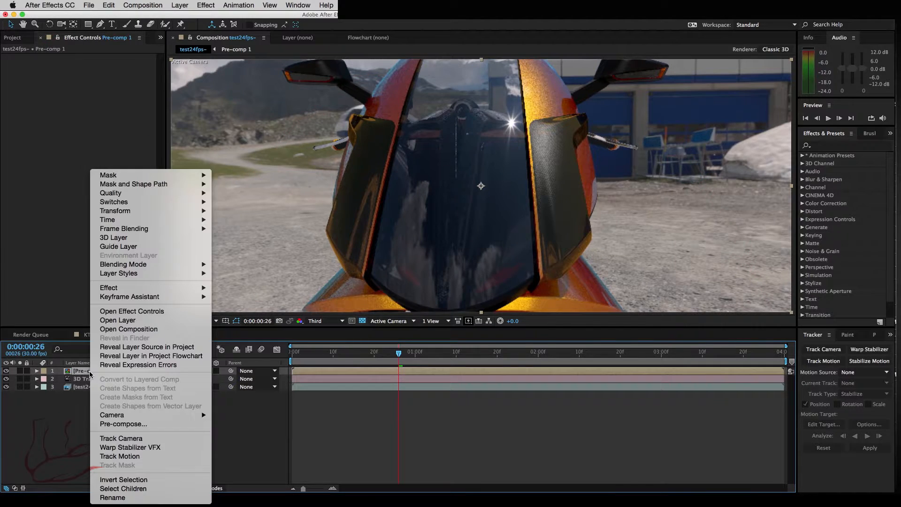
{"action": "left_click", "coordinate": [132, 499]}
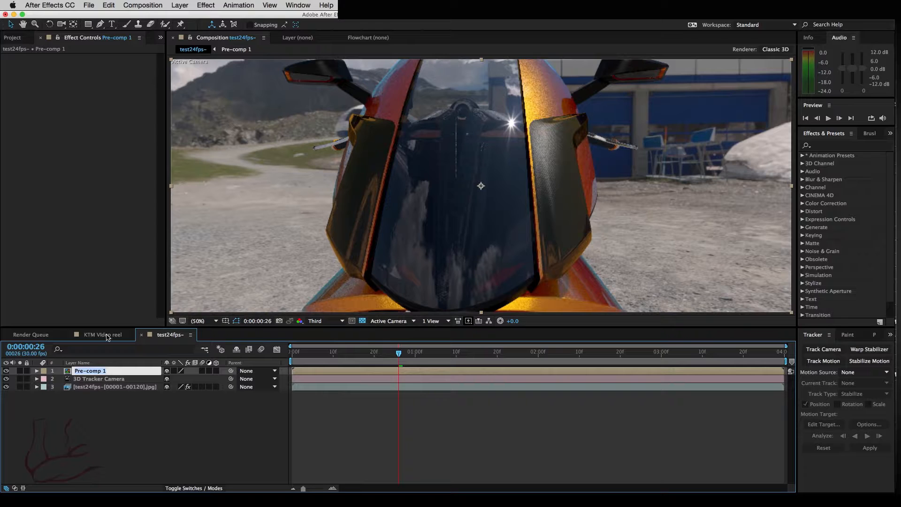
{"action": "type", "text": "Lightbar"}
{"action": "key", "text": "Return"}
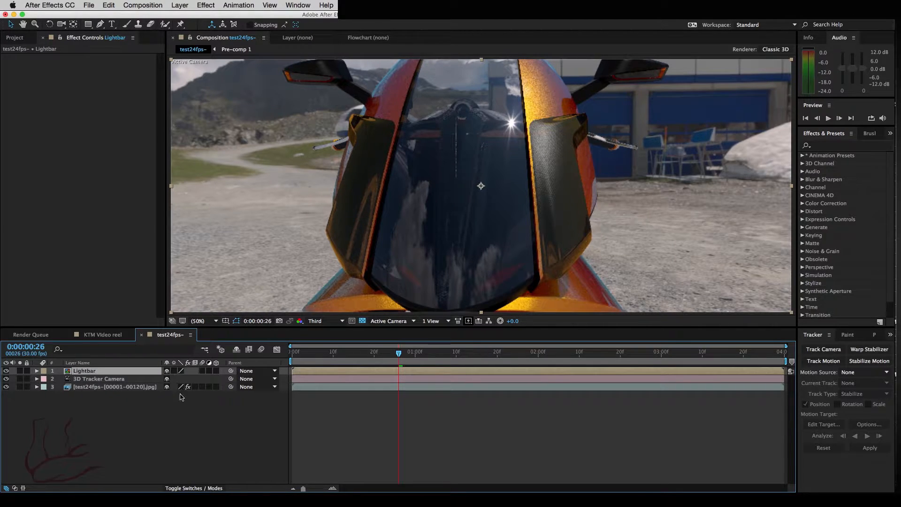
{"action": "left_click", "coordinate": [174, 371]}
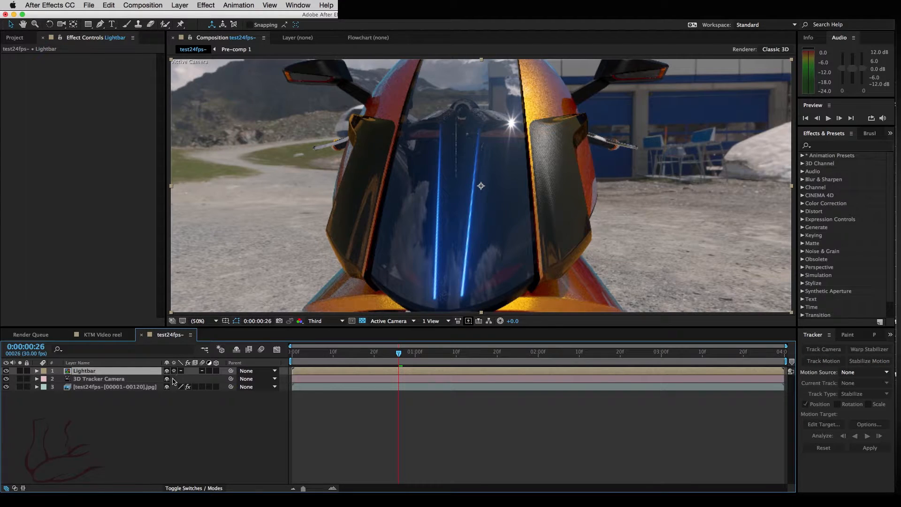
{"action": "left_click", "coordinate": [173, 371]}
{"action": "left_click", "coordinate": [174, 371]}
{"action": "left_click", "coordinate": [192, 488]}
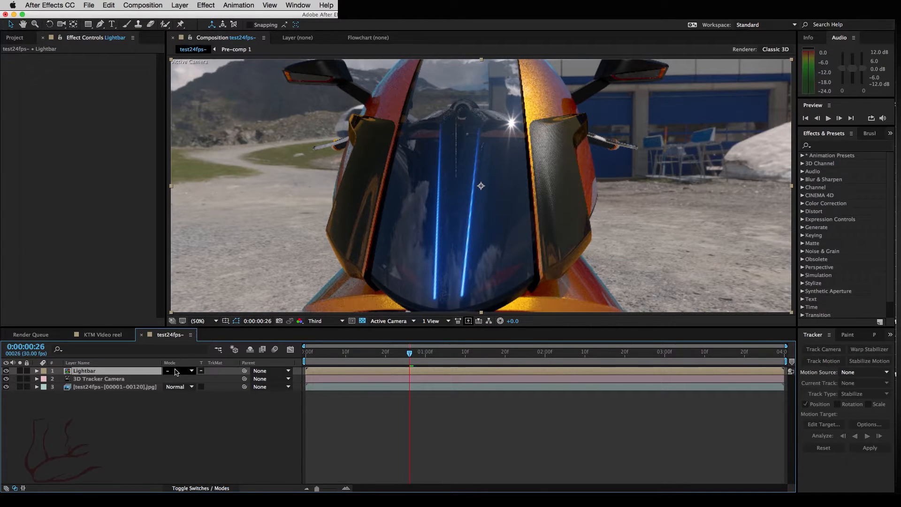
{"action": "left_click", "coordinate": [192, 488]}
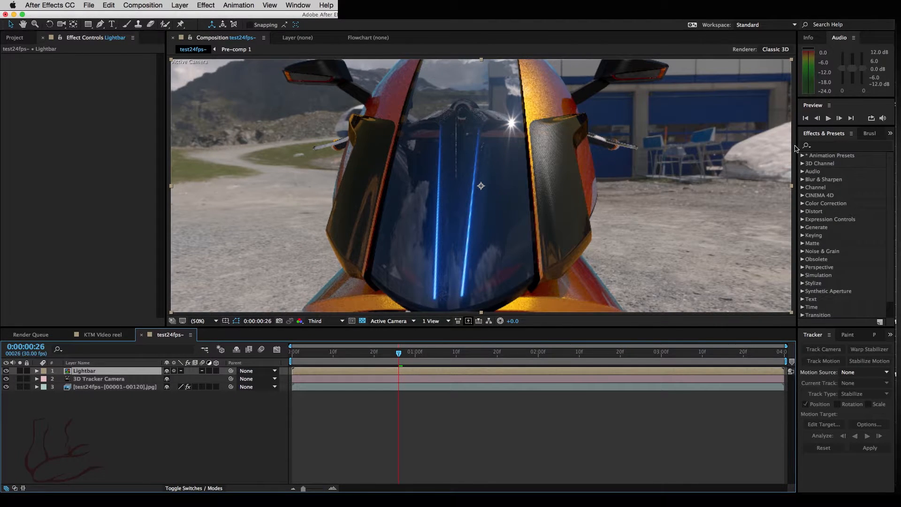
Step: Find the CC Grid Wipe effect by searching for "CC grid" and apply it to the Lightbar layer
{"action": "left_click", "coordinate": [841, 145]}
{"action": "type", "text": "CC grid"}
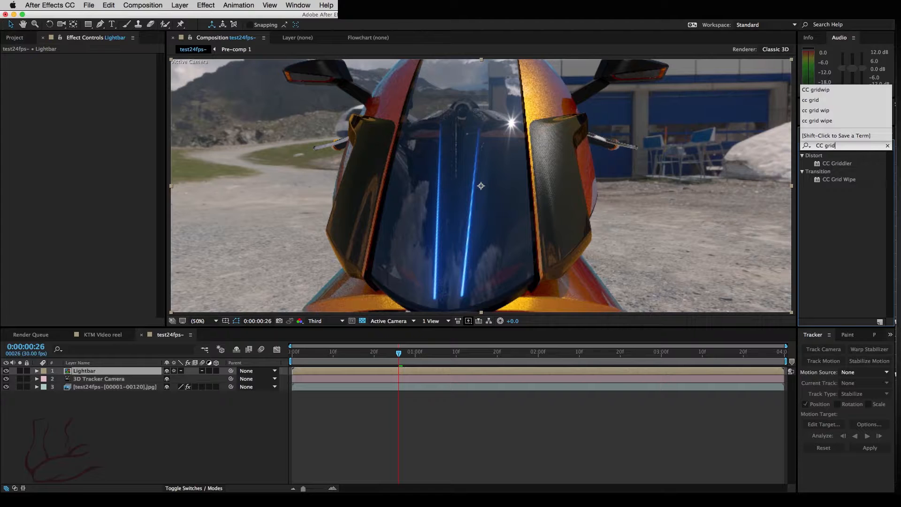
{"action": "left_click", "coordinate": [843, 220]}
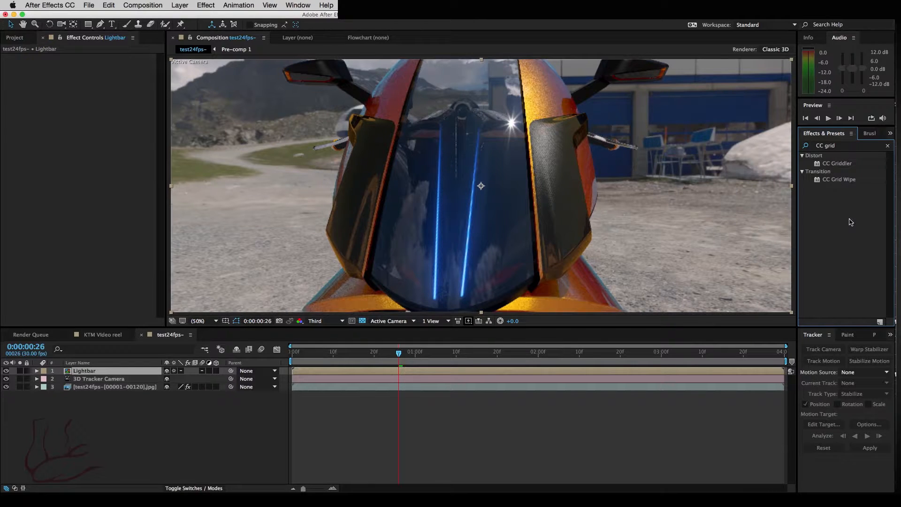
{"action": "left_click", "coordinate": [236, 4]}
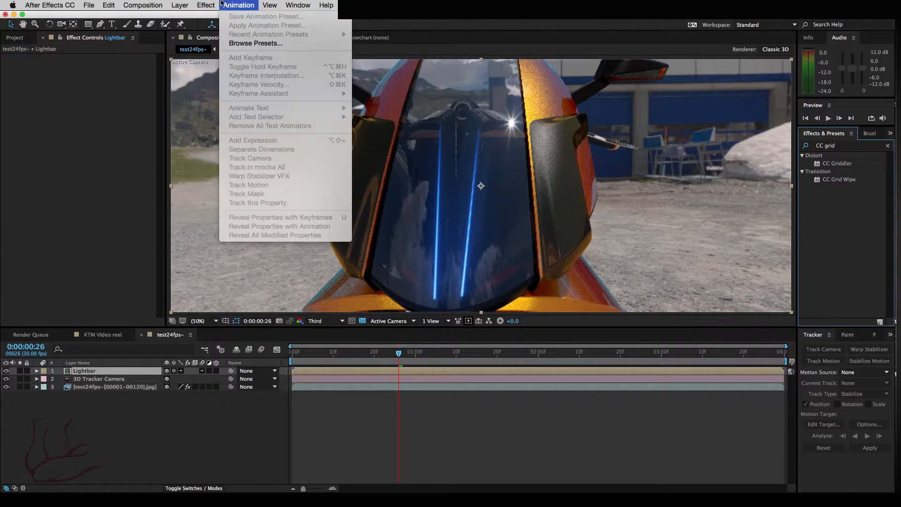
{"action": "mouse_move", "coordinate": [207, 7]}
{"action": "left_click", "coordinate": [238, 458]}
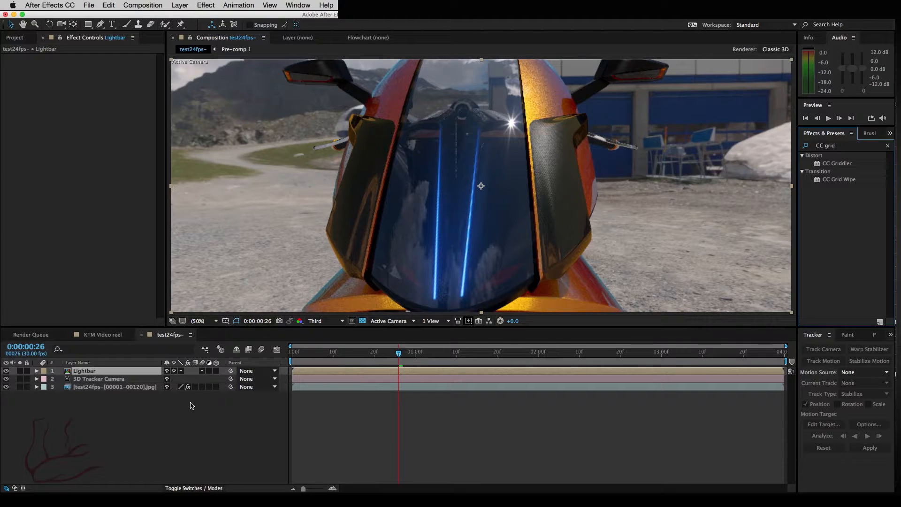
{"action": "left_click_drag", "start_coordinate": [819, 179], "coordinate": [111, 371]}
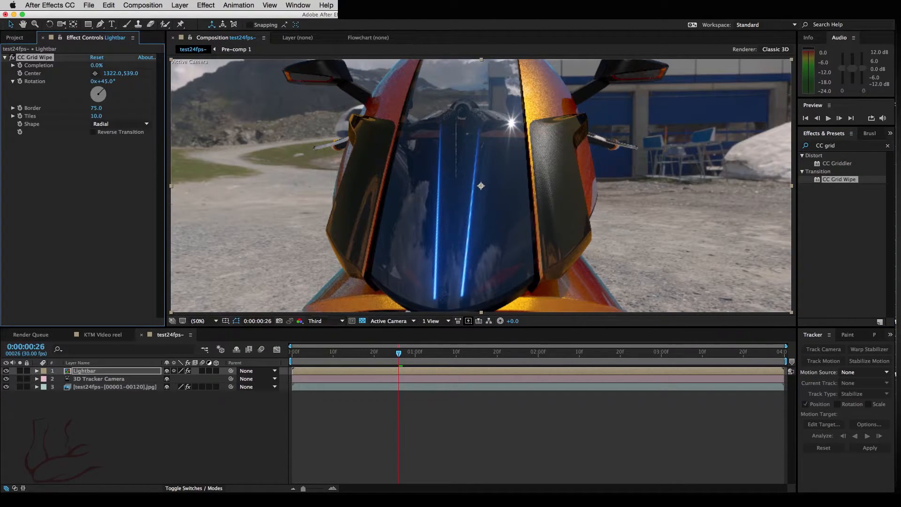
{"action": "left_click", "coordinate": [240, 5]}
{"action": "mouse_move", "coordinate": [206, 5]}
{"action": "mouse_move", "coordinate": [282, 236]}
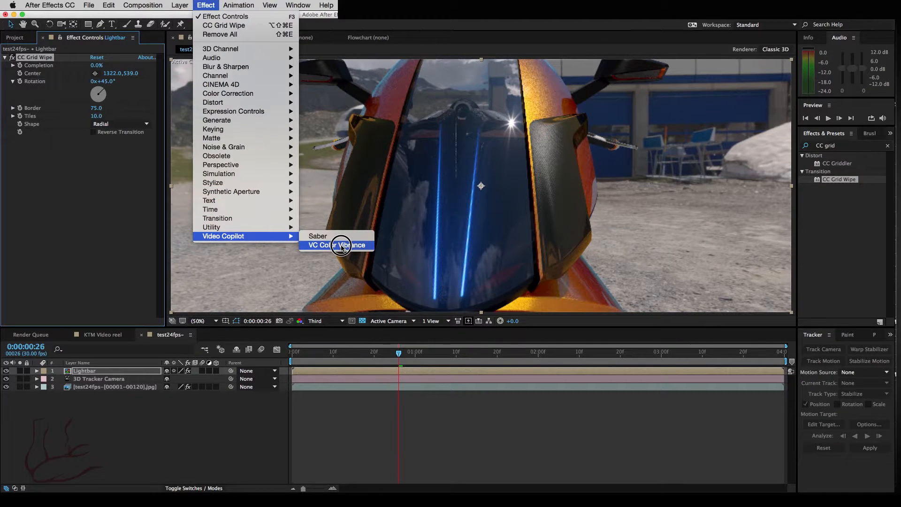
{"action": "left_click", "coordinate": [321, 252]}
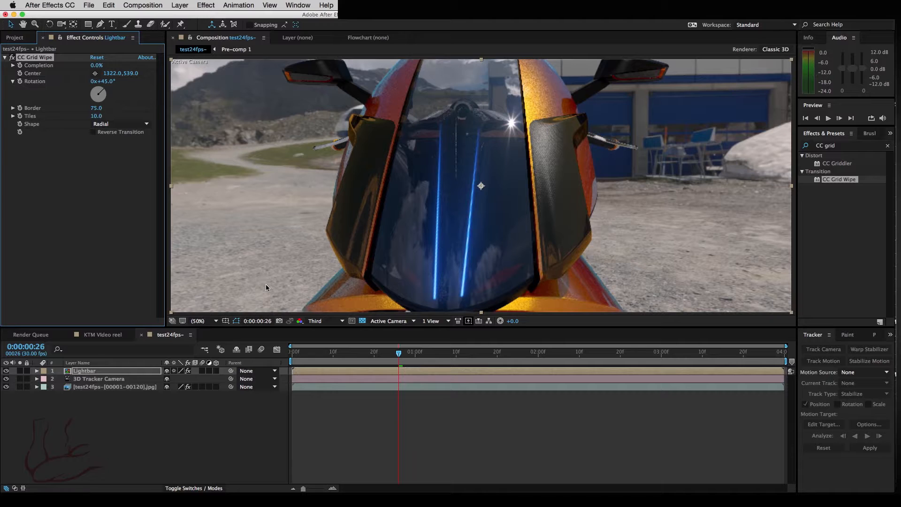
{"action": "left_click", "coordinate": [231, 413]}
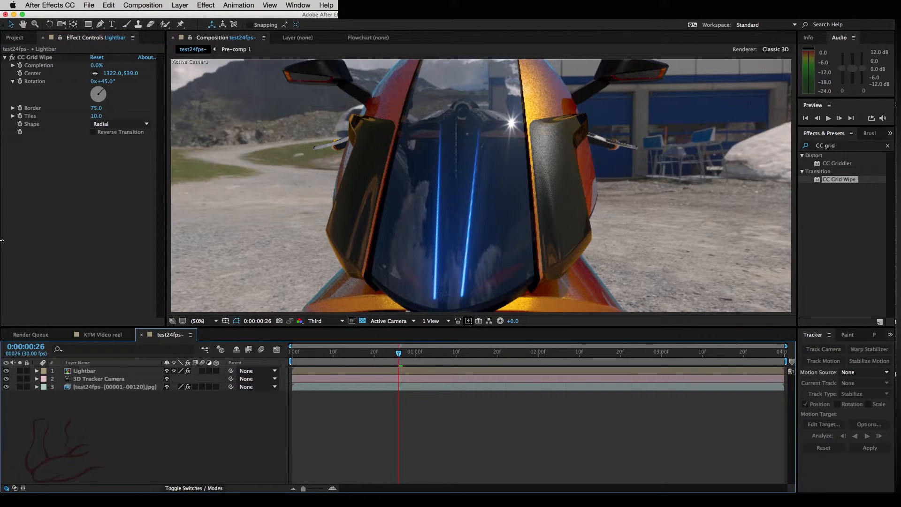
{"action": "right_click", "coordinate": [113, 428]}
{"action": "left_click", "coordinate": [95, 424]}
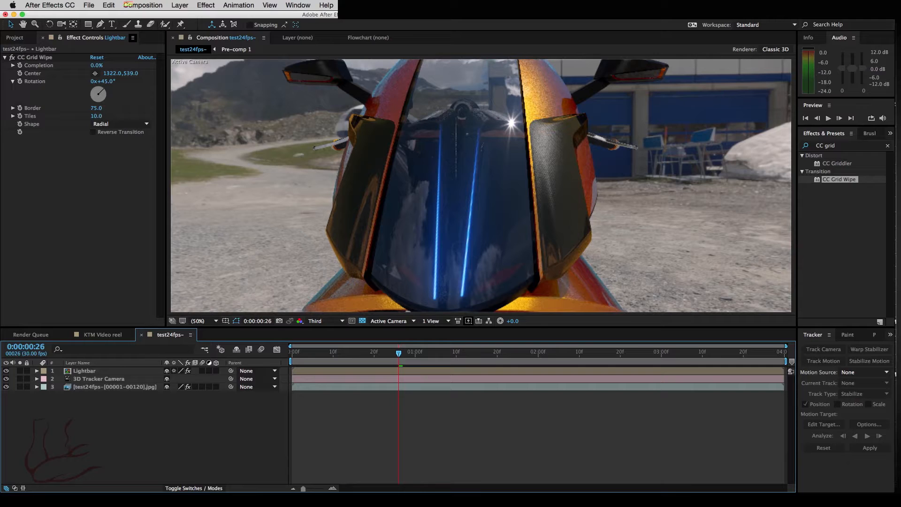
Step: Add a new adjustment layer at the top of the test24fps composition
{"action": "left_click", "coordinate": [179, 6]}
{"action": "mouse_move", "coordinate": [193, 21]}
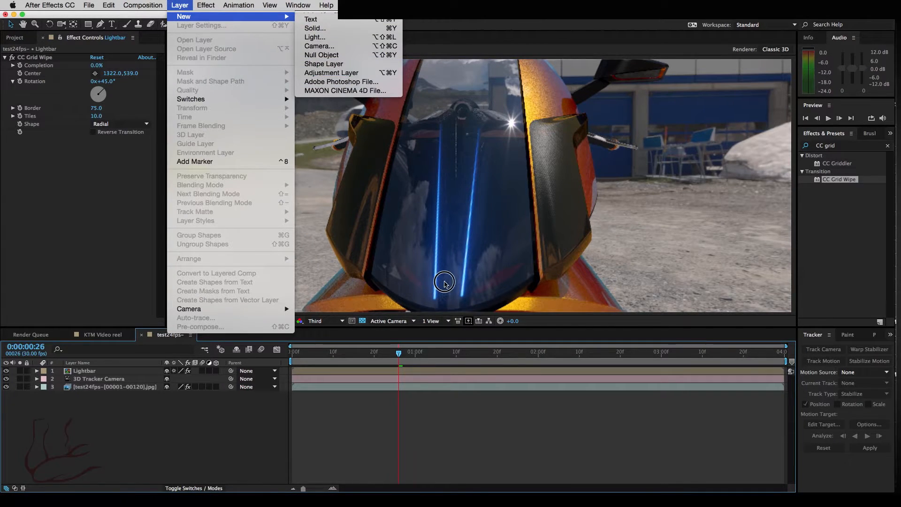
{"action": "key", "text": "Escape"}
{"action": "right_click", "coordinate": [151, 413]}
{"action": "mouse_move", "coordinate": [233, 418]}
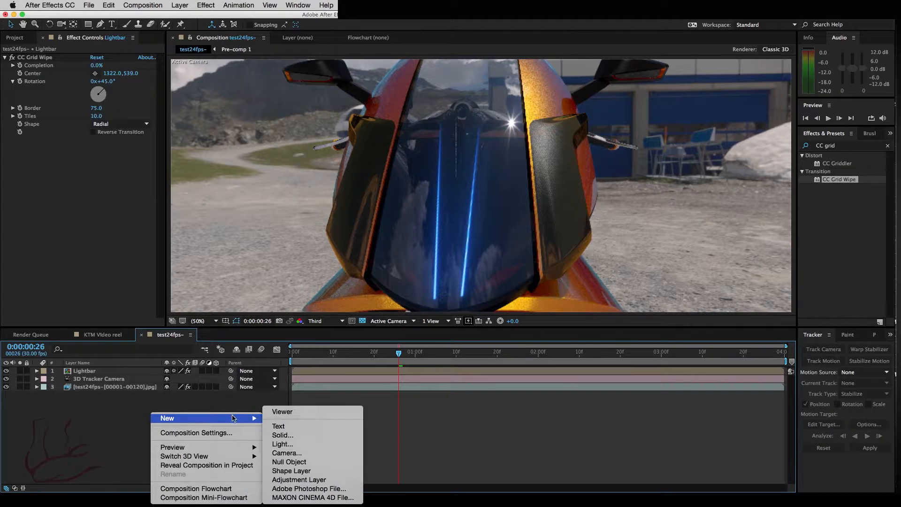
{"action": "left_click", "coordinate": [299, 480]}
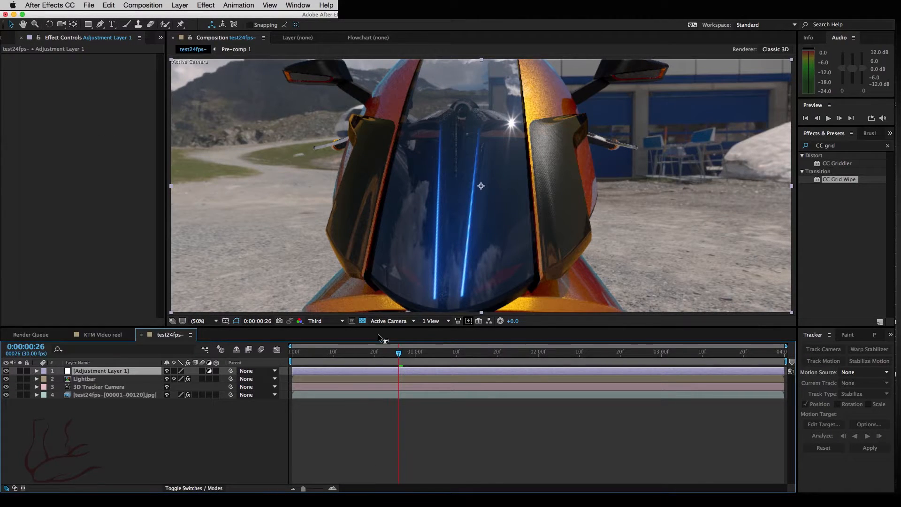
Step: Rename the adjustment layer as Flares4dayz
{"action": "right_click", "coordinate": [82, 373]}
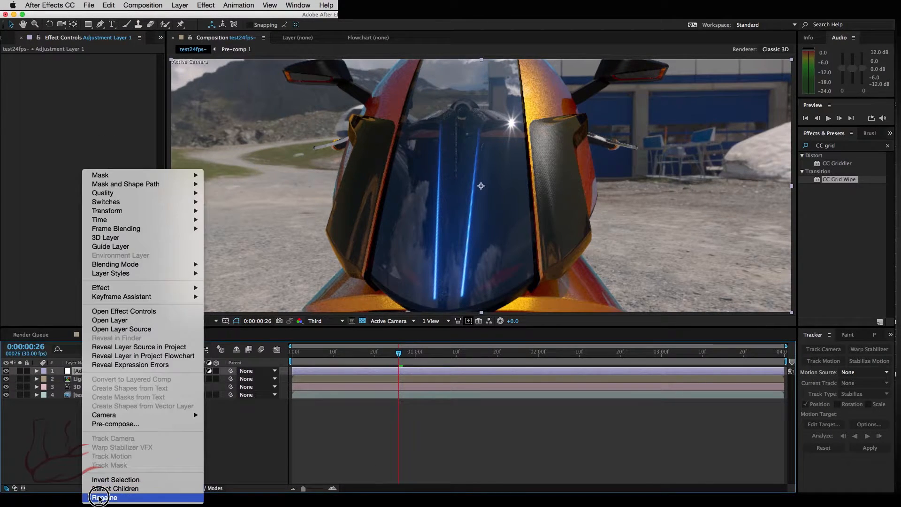
{"action": "left_click", "coordinate": [100, 499]}
{"action": "type", "text": "Flare"}
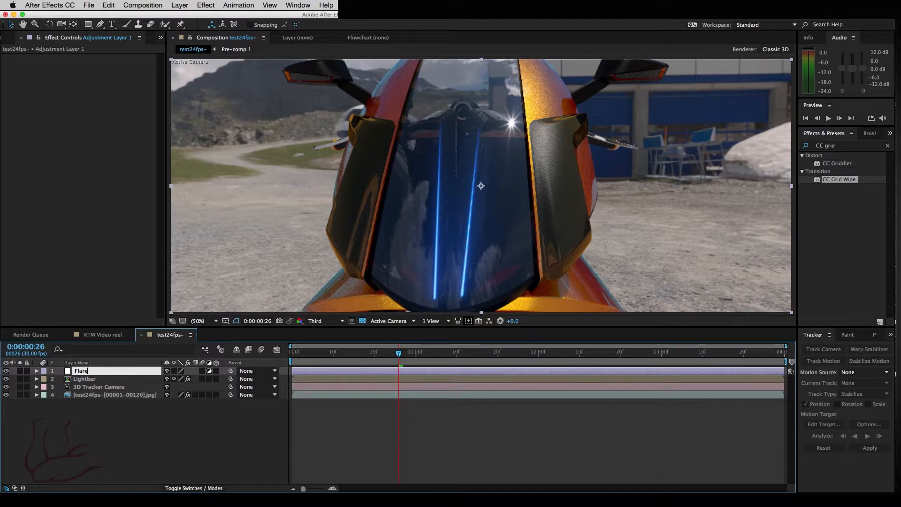
{"action": "type", "text": "s4dayz"}
{"action": "key", "text": "Return"}
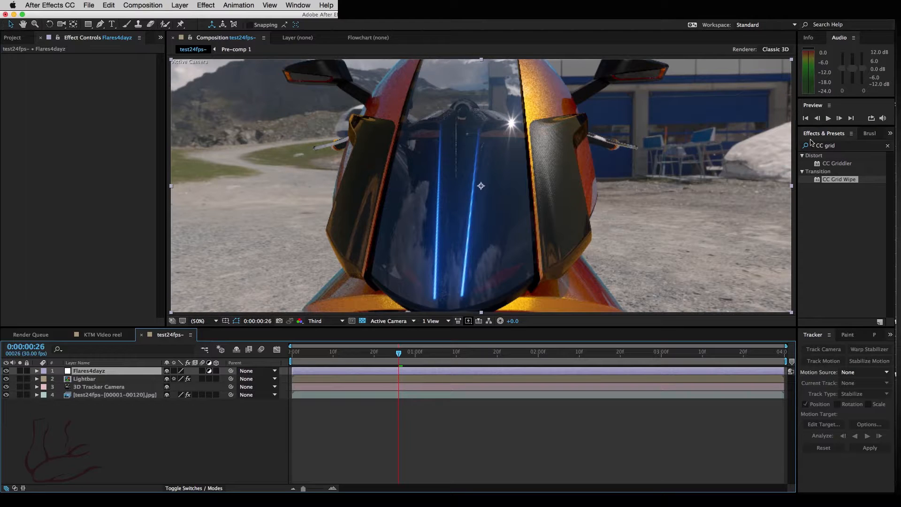
Step: Search the effects for "Flare" and apply Lens Flare to the Flares4dayz layer
{"action": "left_click", "coordinate": [825, 146]}
{"action": "key", "text": "BackSpace"}
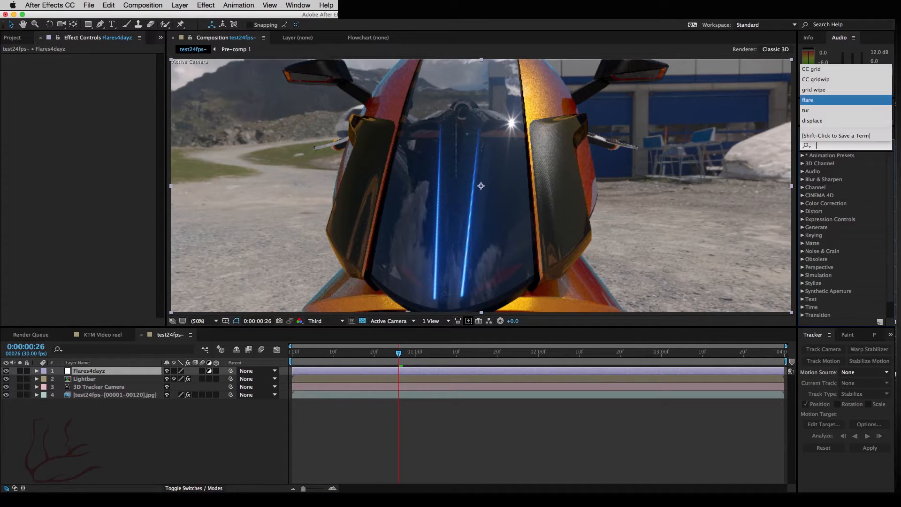
{"action": "type", "text": "Flare"}
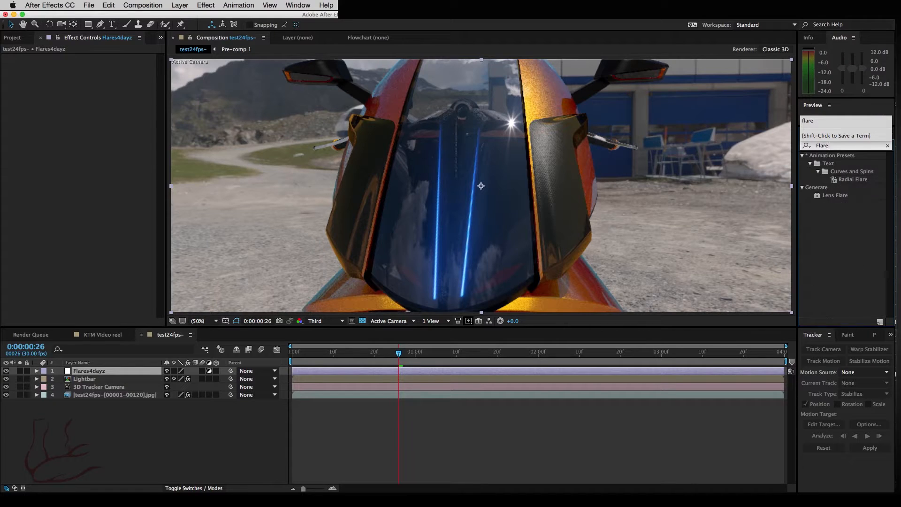
{"action": "left_click_drag", "start_coordinate": [843, 199], "coordinate": [707, 197]}
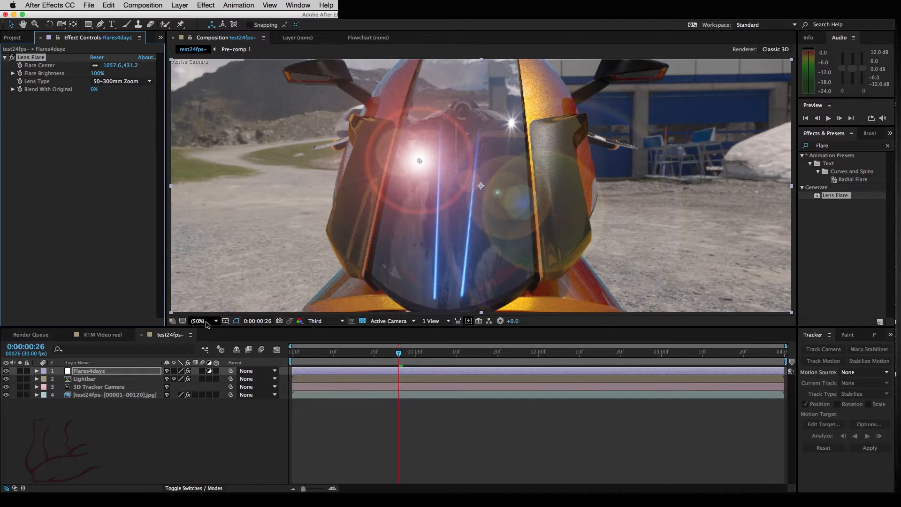
Step: Move the flare centre outside the frame's upper-right corner to about 2605.6,-312.8 and set Flare Brightness to 130%
{"action": "scroll", "coordinate": [339, 221], "scroll_direction": "down", "scroll_amount": 3}
{"action": "scroll", "coordinate": [339, 222], "scroll_direction": "up", "scroll_amount": 1}
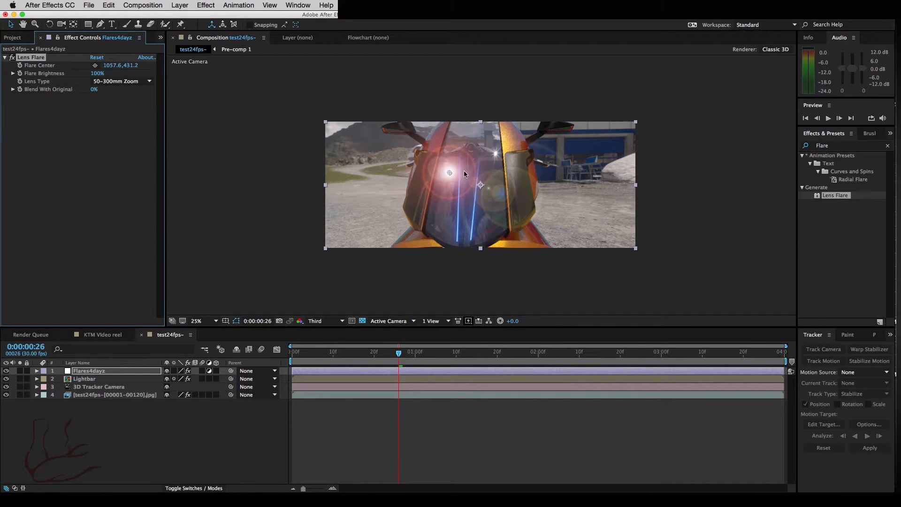
{"action": "left_click_drag", "start_coordinate": [449, 172], "coordinate": [631, 85]}
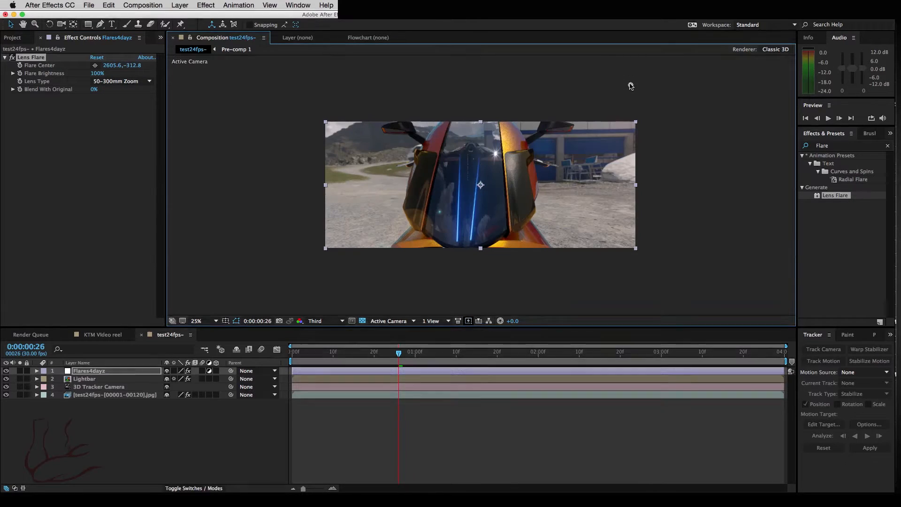
{"action": "left_click", "coordinate": [96, 73]}
{"action": "type", "text": "130"}
{"action": "key", "text": "Return"}
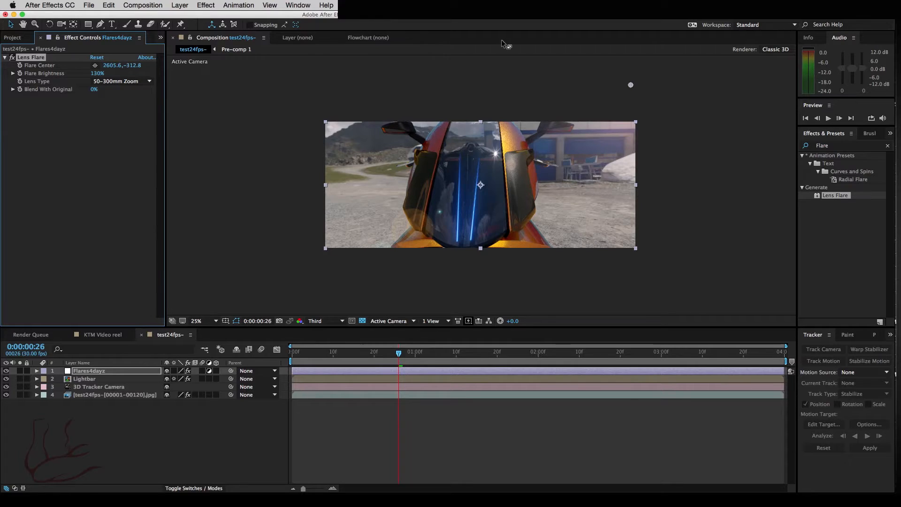
Step: Set the flare's Lens Type to 105mm Prime and shift its centre to about 2017.6,-380.8, above the frame
{"action": "left_click_drag", "start_coordinate": [631, 86], "coordinate": [554, 80]}
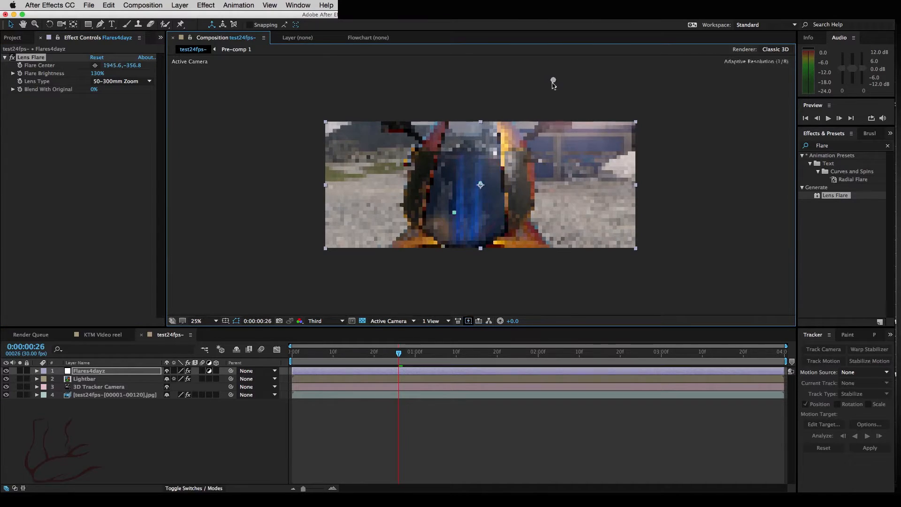
{"action": "left_click", "coordinate": [131, 82]}
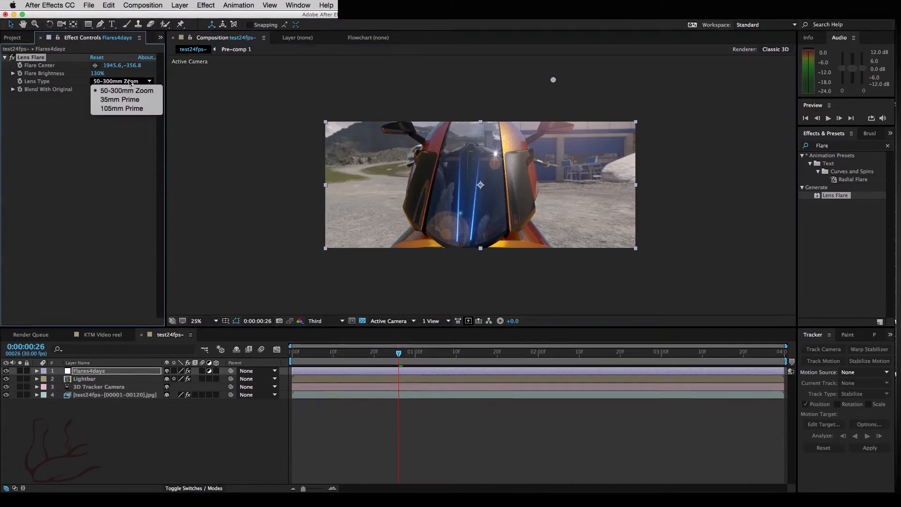
{"action": "left_click", "coordinate": [121, 108]}
{"action": "left_click_drag", "start_coordinate": [558, 80], "coordinate": [566, 76]}
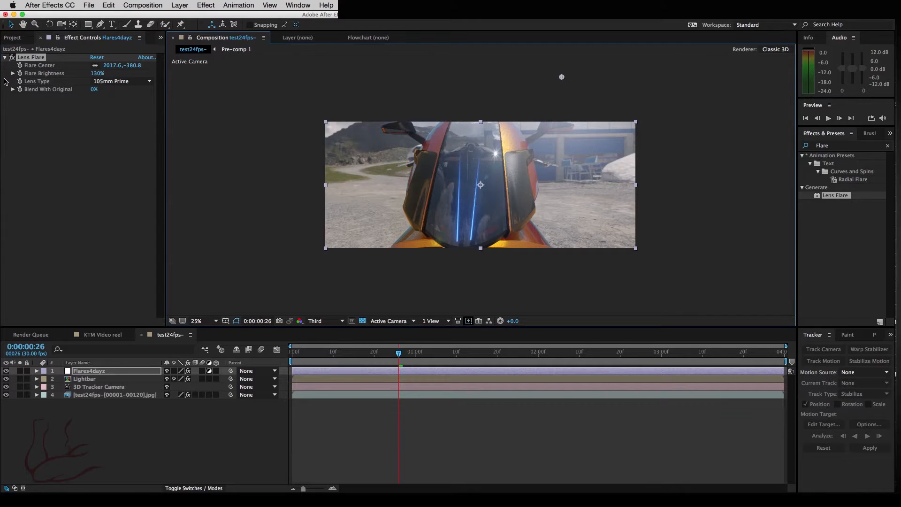
Step: Keyframe Flare Center at the current frame, at 0:00 with about 1757.6,-476.8, and at 1:09 with about 2201.6,-332.8, then reveal the layer's keyframes
{"action": "left_click", "coordinate": [20, 65]}
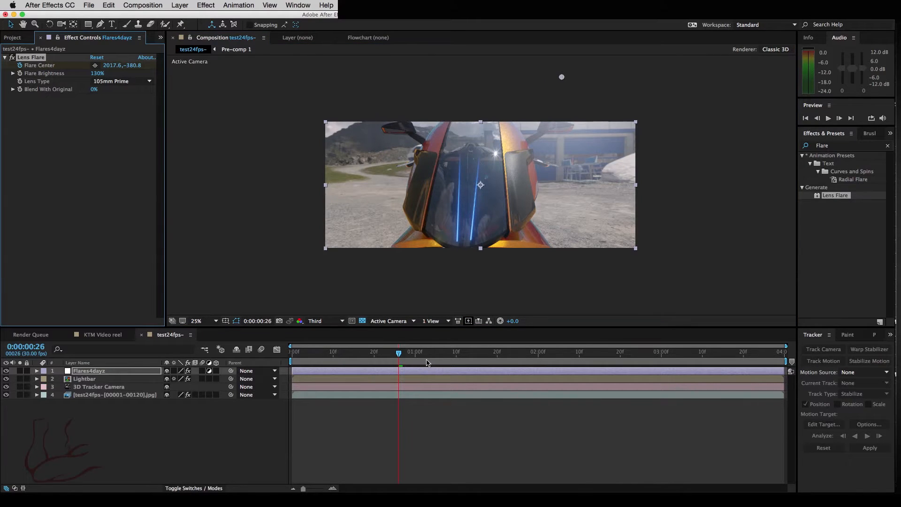
{"action": "left_click", "coordinate": [399, 356]}
{"action": "key", "text": "Home"}
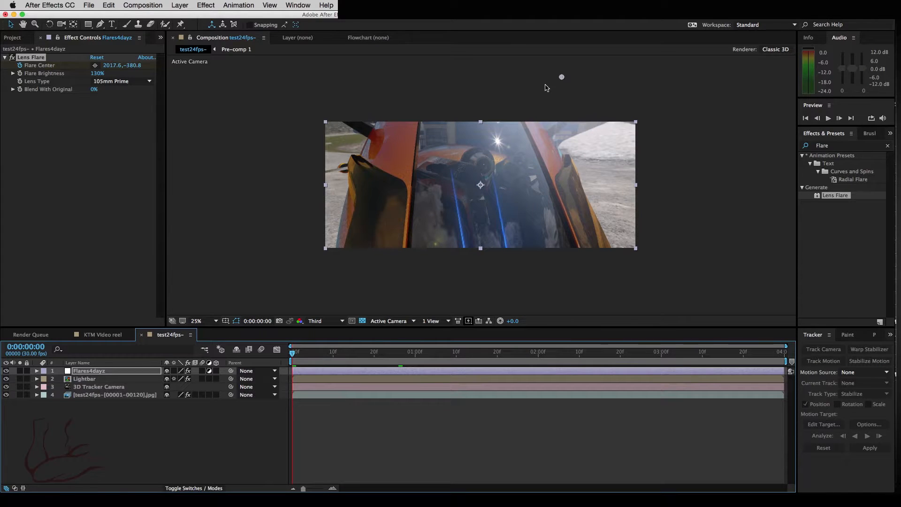
{"action": "left_click_drag", "start_coordinate": [562, 76], "coordinate": [547, 82]}
{"action": "left_click_drag", "start_coordinate": [398, 354], "coordinate": [453, 354]}
{"action": "left_click_drag", "start_coordinate": [562, 77], "coordinate": [584, 82]}
{"action": "left_click", "coordinate": [89, 371]}
{"action": "key", "text": "u"}
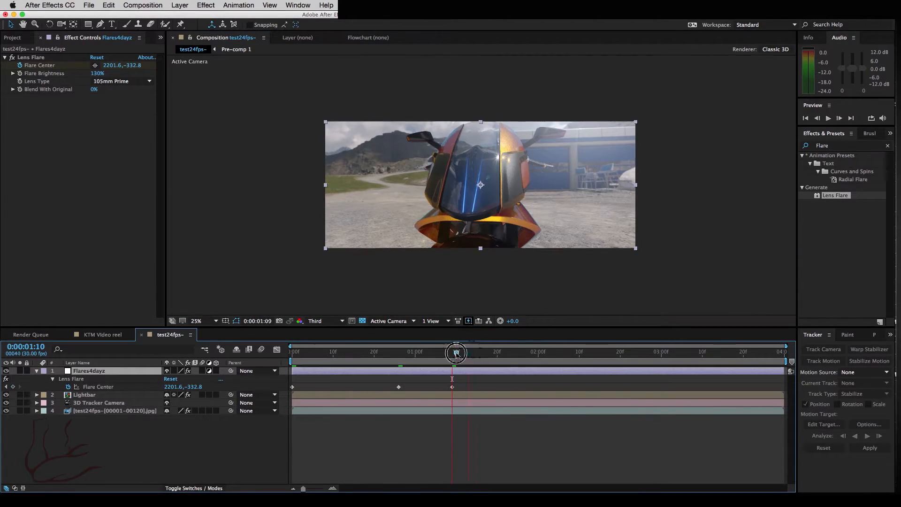
Step: Keyframe Flare Center farther to the right at about 2:00, 3:00 and 3:29, ending at about 2997.6,-200.8
{"action": "left_click_drag", "start_coordinate": [452, 354], "coordinate": [539, 354]}
{"action": "left_click", "coordinate": [28, 59]}
{"action": "left_click_drag", "start_coordinate": [584, 83], "coordinate": [640, 92]}
{"action": "left_click_drag", "start_coordinate": [538, 353], "coordinate": [661, 353]}
{"action": "left_click_drag", "start_coordinate": [640, 93], "coordinate": [670, 92]}
{"action": "left_click_drag", "start_coordinate": [661, 353], "coordinate": [781, 353]}
{"action": "left_click_drag", "start_coordinate": [670, 92], "coordinate": [677, 97]}
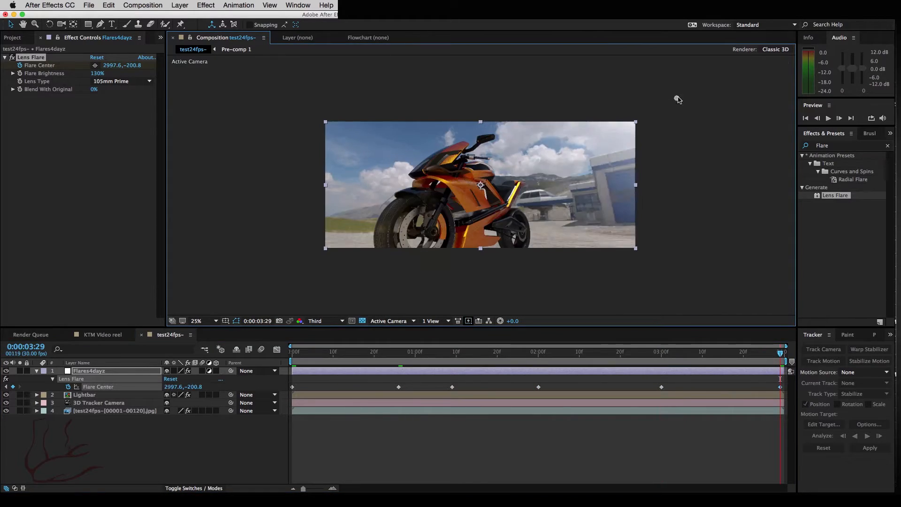
Step: Return to the start of the timeline and add a full-frame black solid above the Flares4dayz layer
{"action": "left_click_drag", "start_coordinate": [780, 353], "coordinate": [292, 353]}
{"action": "left_click", "coordinate": [142, 444]}
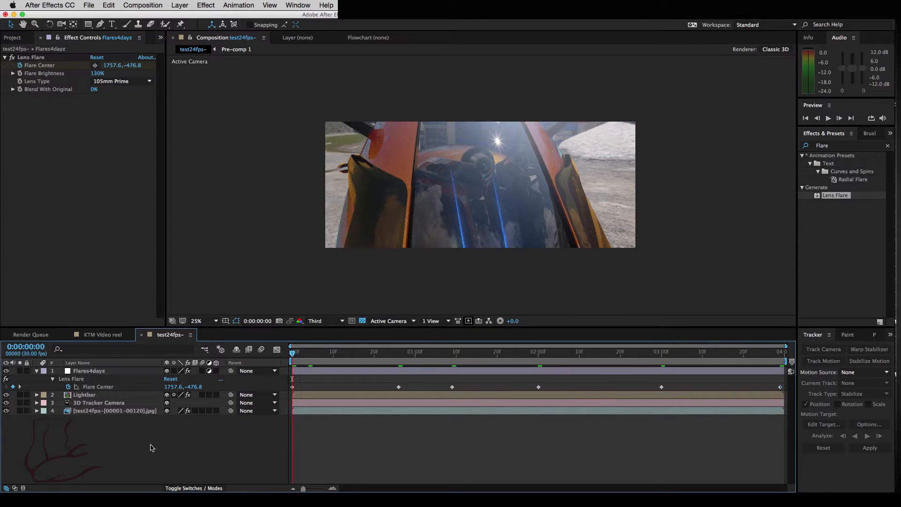
{"action": "right_click", "coordinate": [129, 431]}
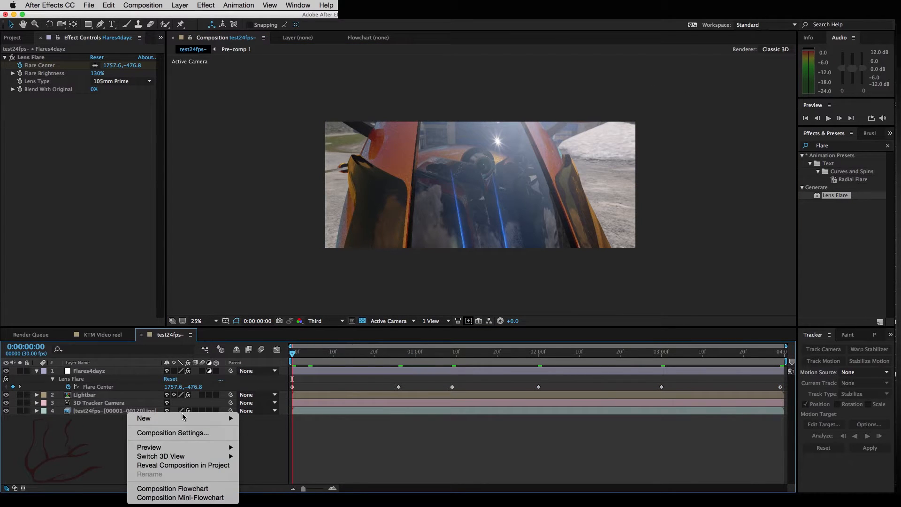
{"action": "mouse_move", "coordinate": [210, 421]}
{"action": "left_click", "coordinate": [288, 436]}
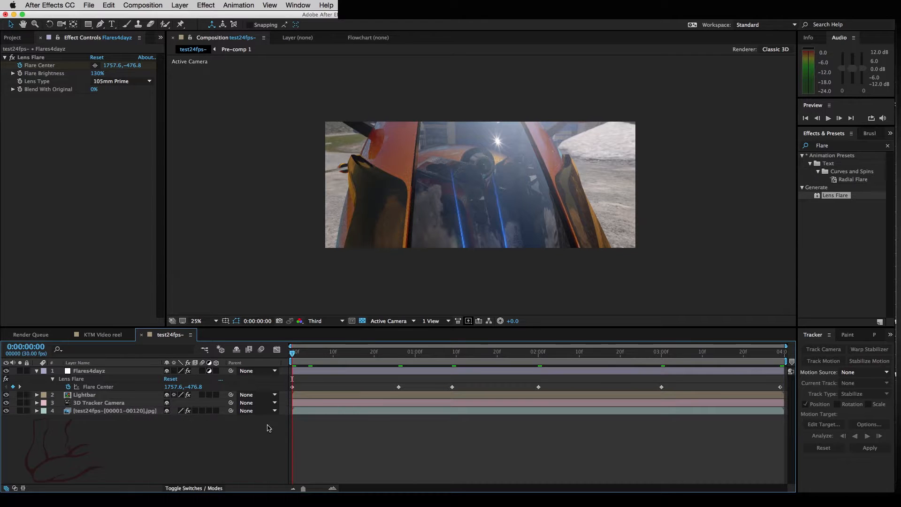
{"action": "left_click", "coordinate": [199, 237]}
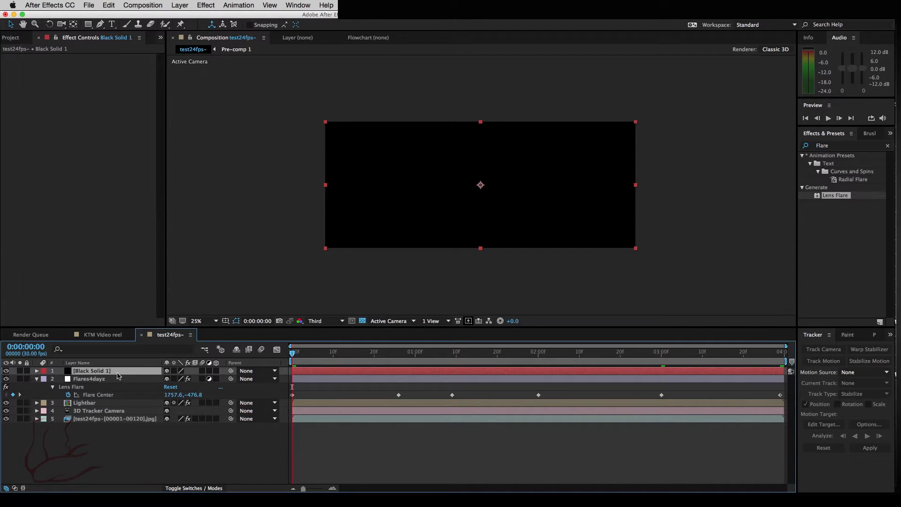
Step: Add a frame-filling elliptical mask to the black solid and set its mode to Subtract
{"action": "left_click", "coordinate": [89, 25]}
{"action": "key", "text": "q"}
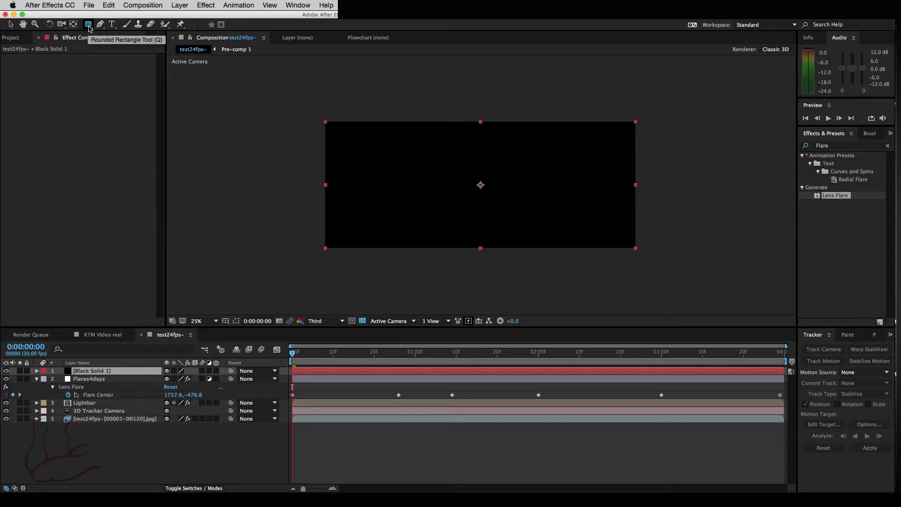
{"action": "key", "text": "q"}
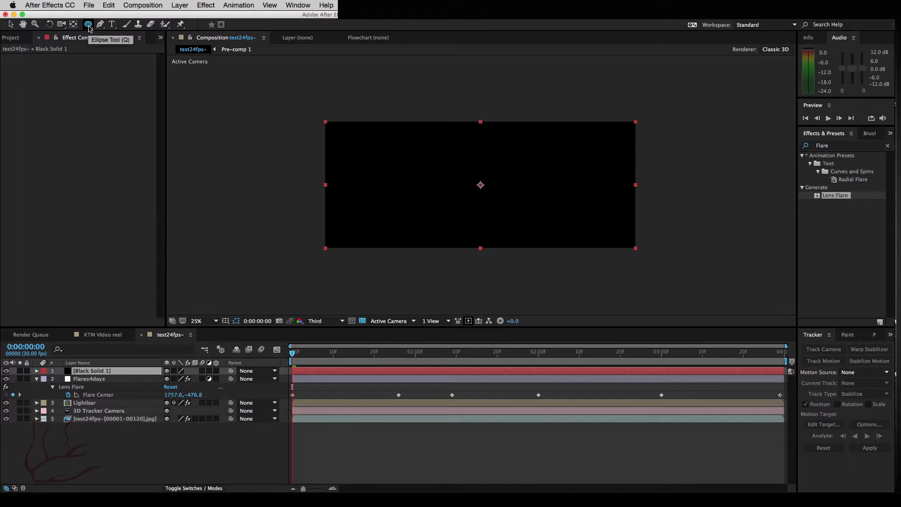
{"action": "double_click", "coordinate": [89, 25]}
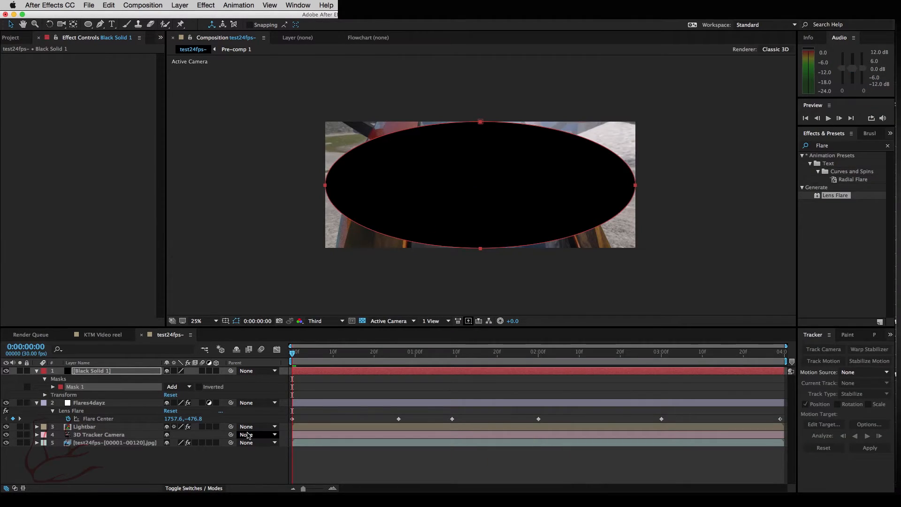
{"action": "left_click", "coordinate": [183, 389]}
{"action": "left_click", "coordinate": [179, 411]}
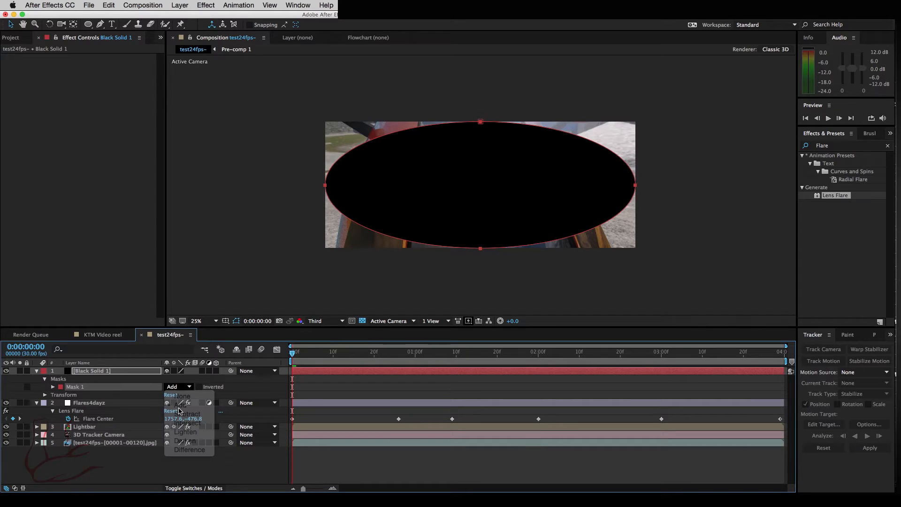
Step: Feather the solid's mask by 287 pixels and reshape its path, stretching the ellipse well above the frame and adjusting its side point
{"action": "left_click", "coordinate": [53, 387]}
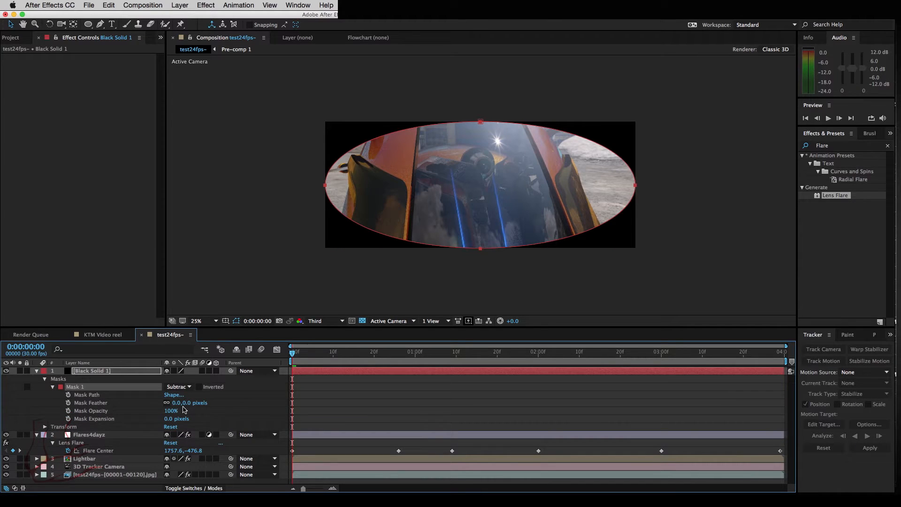
{"action": "left_click_drag", "start_coordinate": [180, 403], "coordinate": [274, 392]}
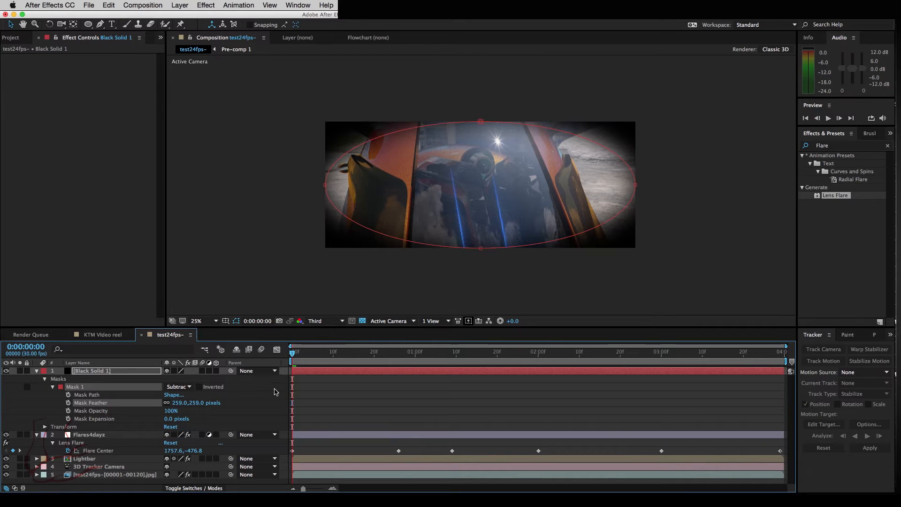
{"action": "left_click_drag", "start_coordinate": [181, 402], "coordinate": [197, 405]}
{"action": "left_click_drag", "start_coordinate": [481, 121], "coordinate": [484, 48]}
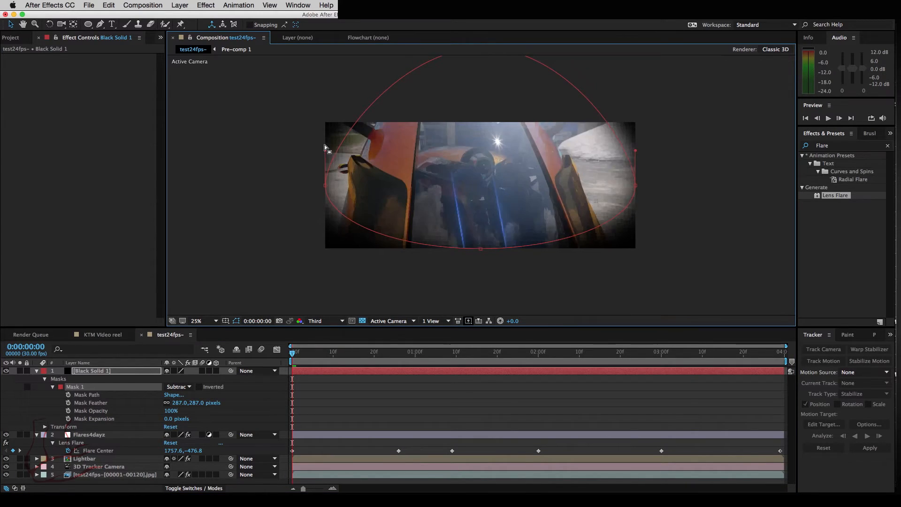
{"action": "left_click_drag", "start_coordinate": [314, 167], "coordinate": [319, 161]}
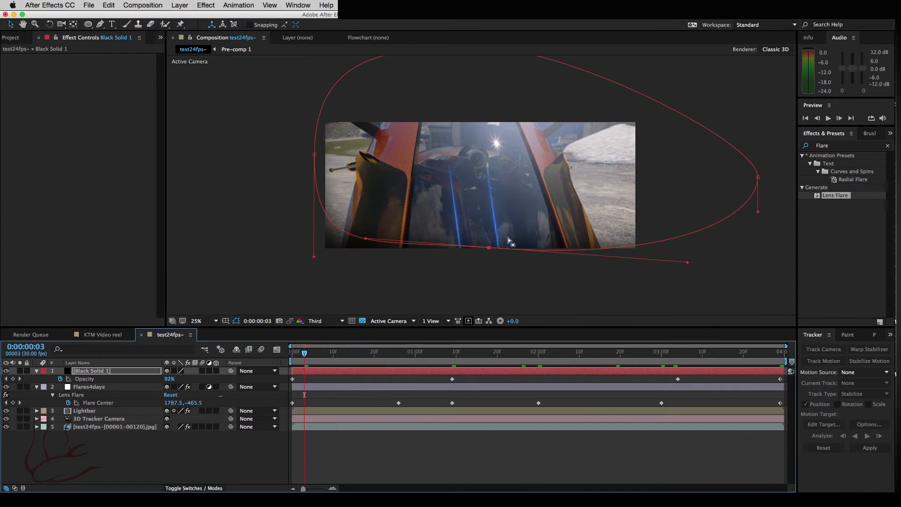
Step: Deselect the mask point and scrub from the opening frames to 0:00:01:09 to review the vignette's opacity fade
{"action": "left_click", "coordinate": [467, 257]}
{"action": "left_click", "coordinate": [312, 352]}
{"action": "left_click_drag", "start_coordinate": [312, 351], "coordinate": [450, 368]}
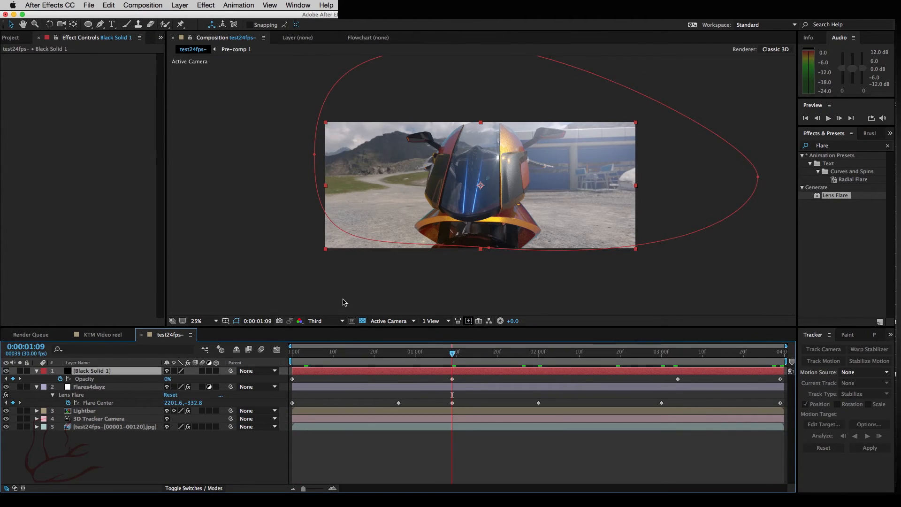